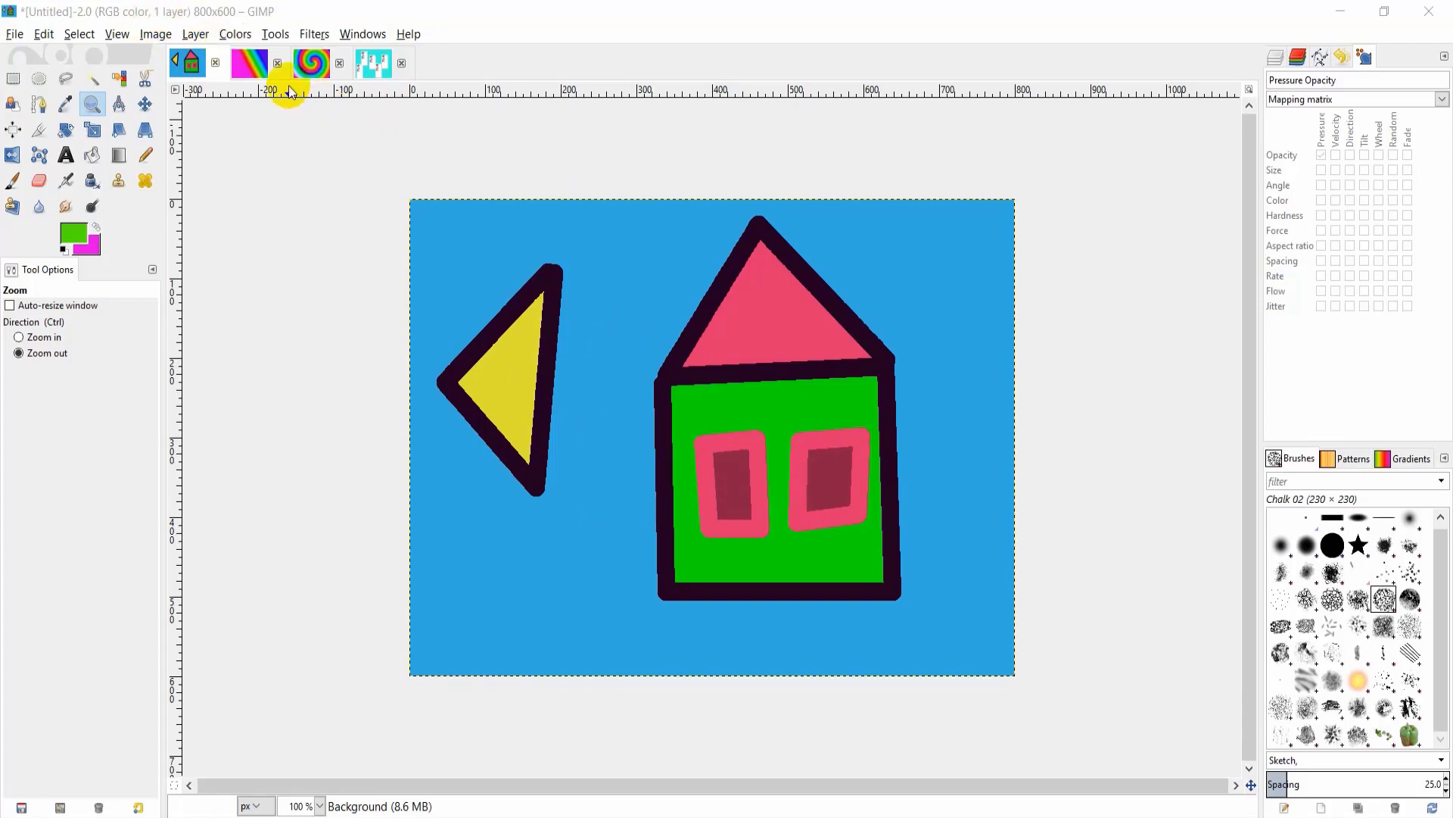
Look through the open rainbow gradient, tie-dye spiral and cartoon girl example images
{"action": "left_click", "coordinate": [253, 67]}
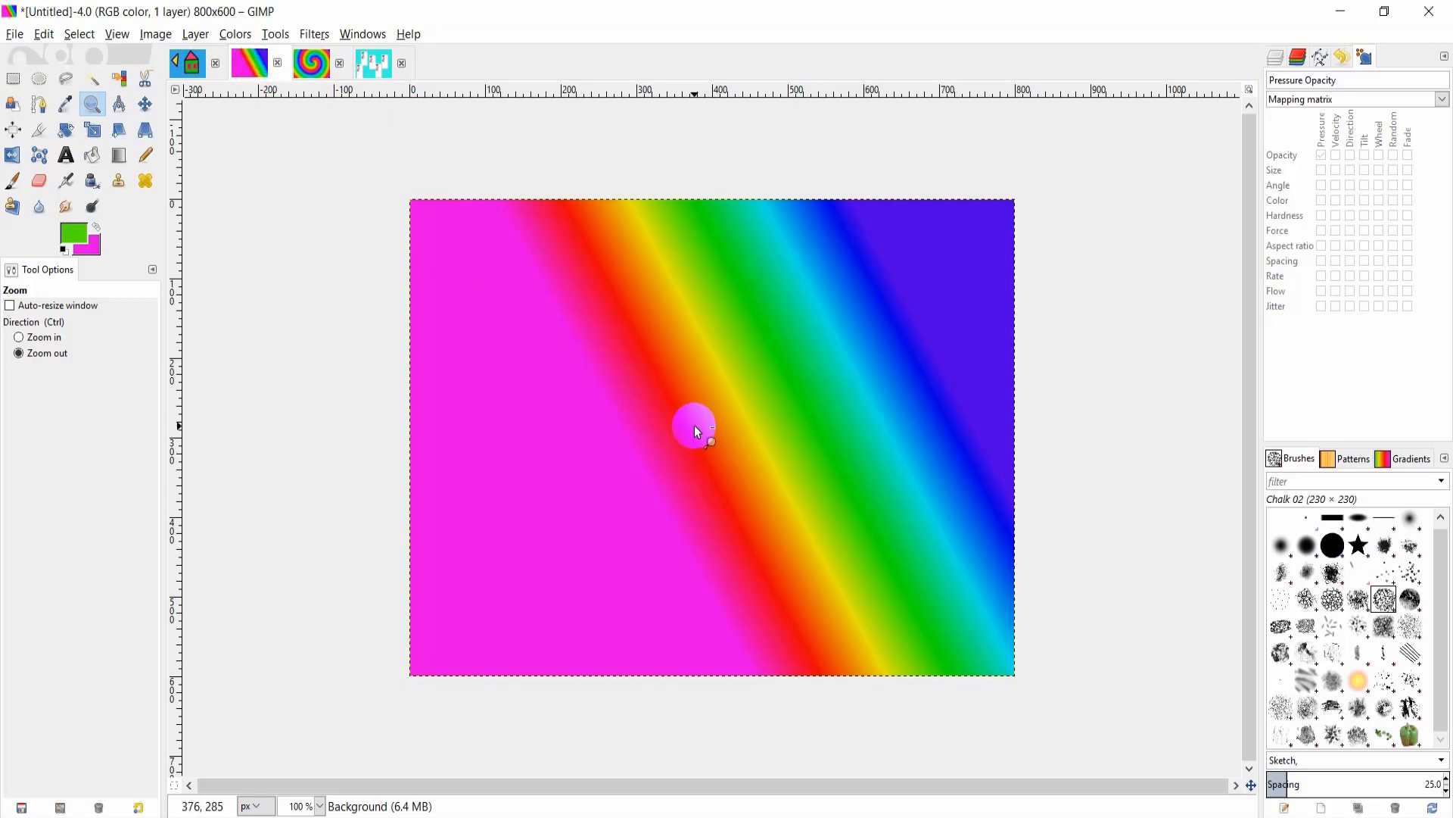
{"action": "left_click", "coordinate": [311, 64]}
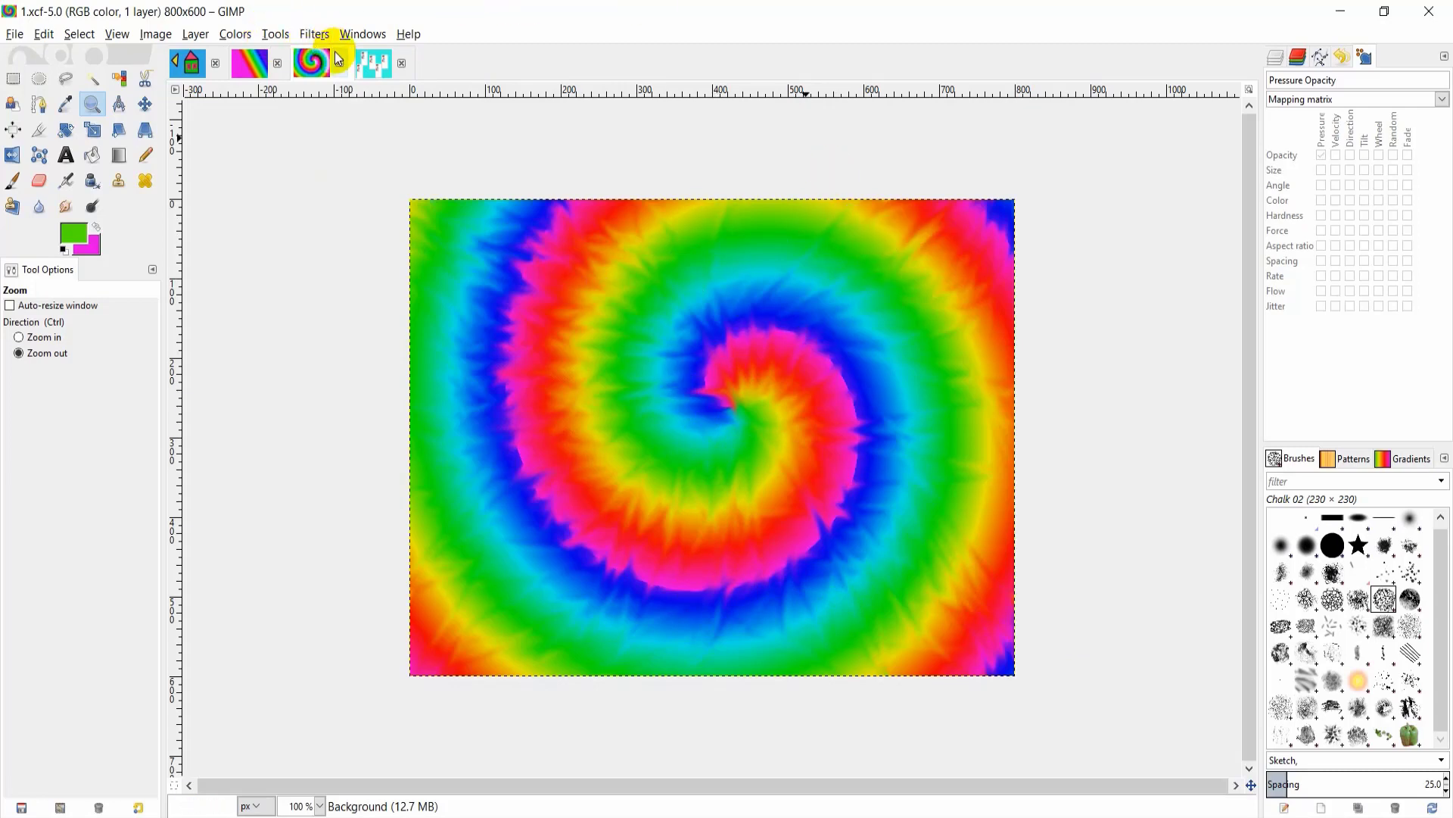
{"action": "left_click", "coordinate": [371, 62]}
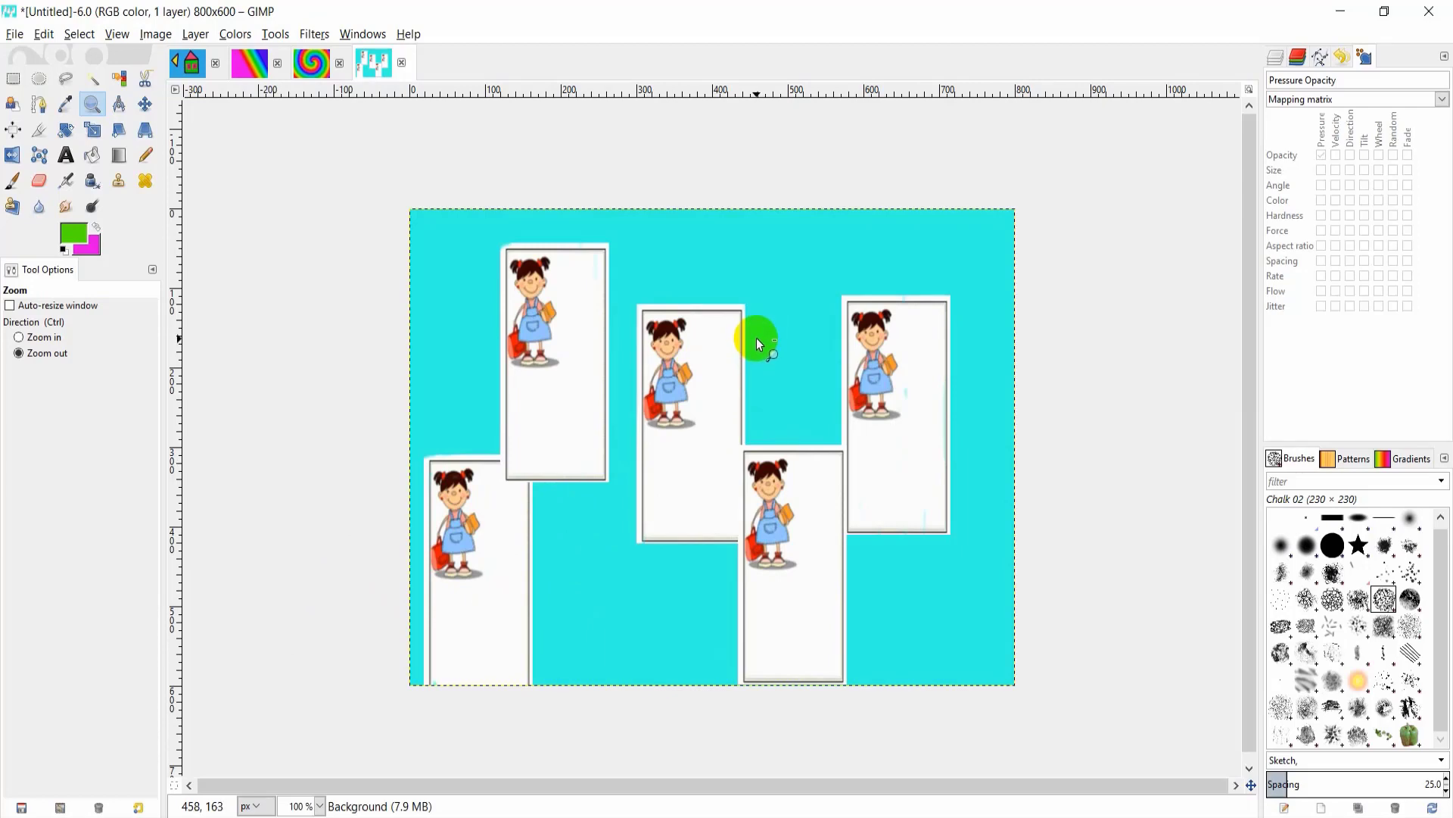
Create a new image from the 800x600 template with RGB color space and a White fill
{"action": "left_click", "coordinate": [15, 35]}
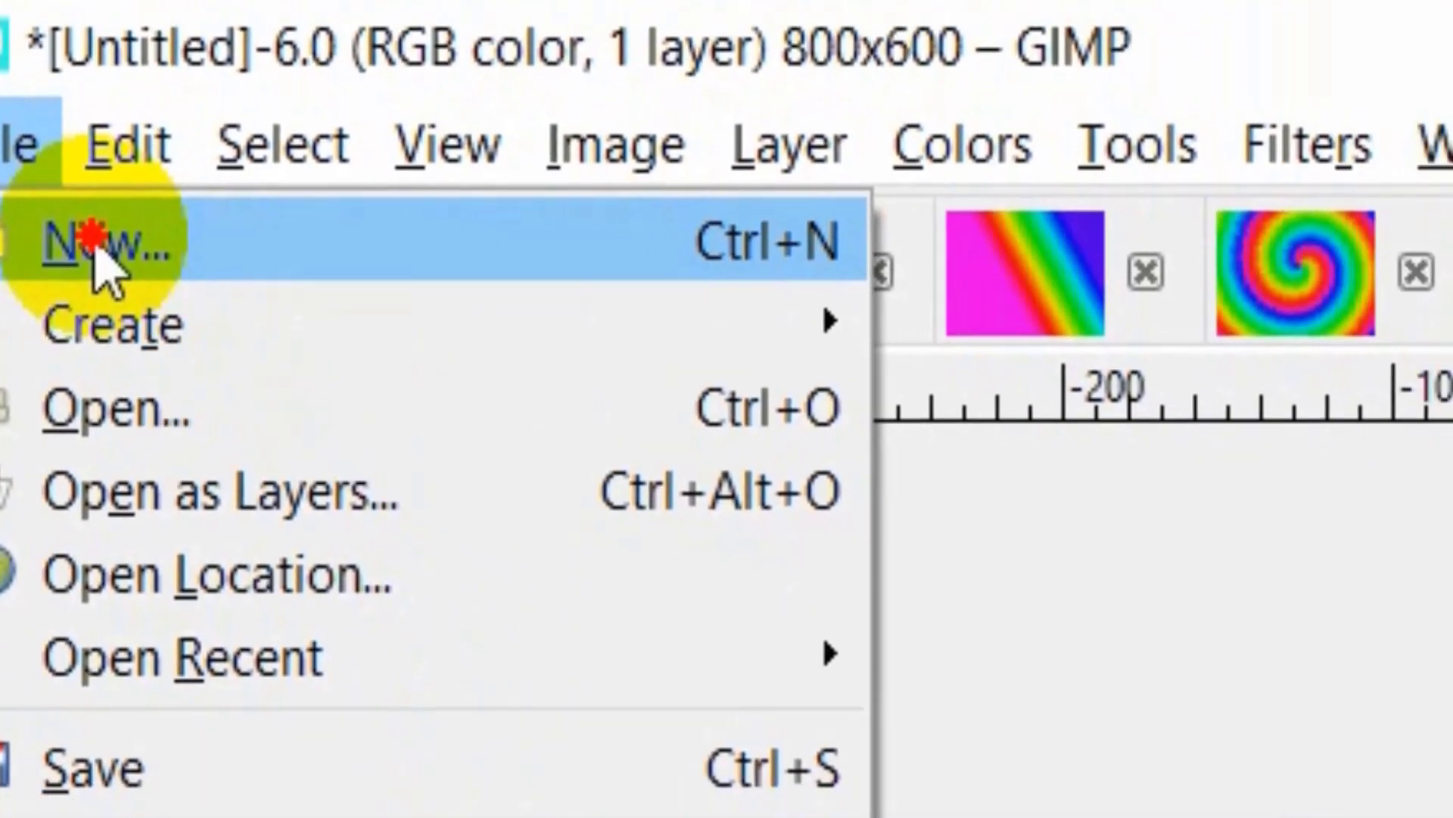
{"action": "left_click", "coordinate": [162, 276]}
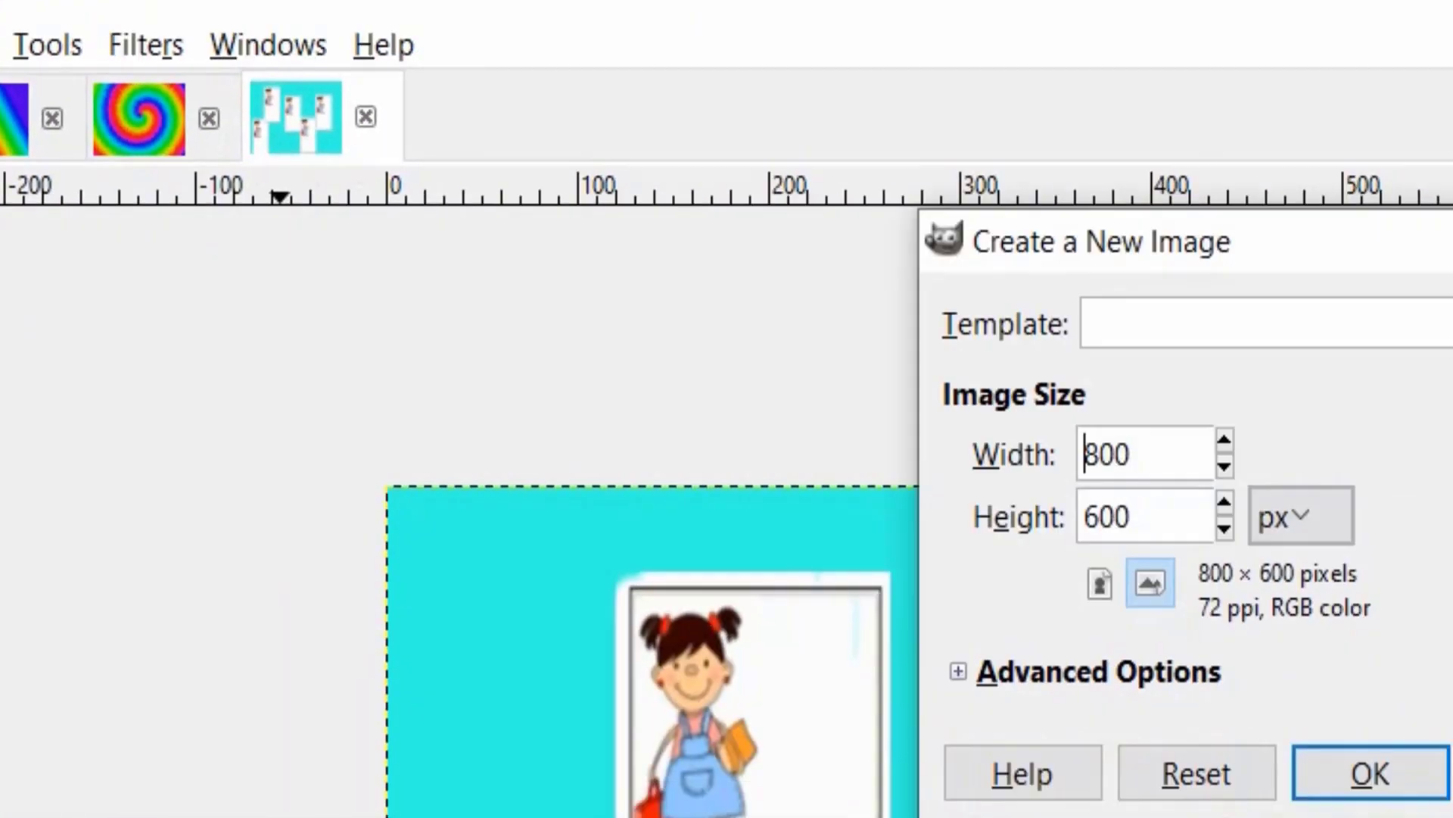
{"action": "left_click", "coordinate": [1064, 253]}
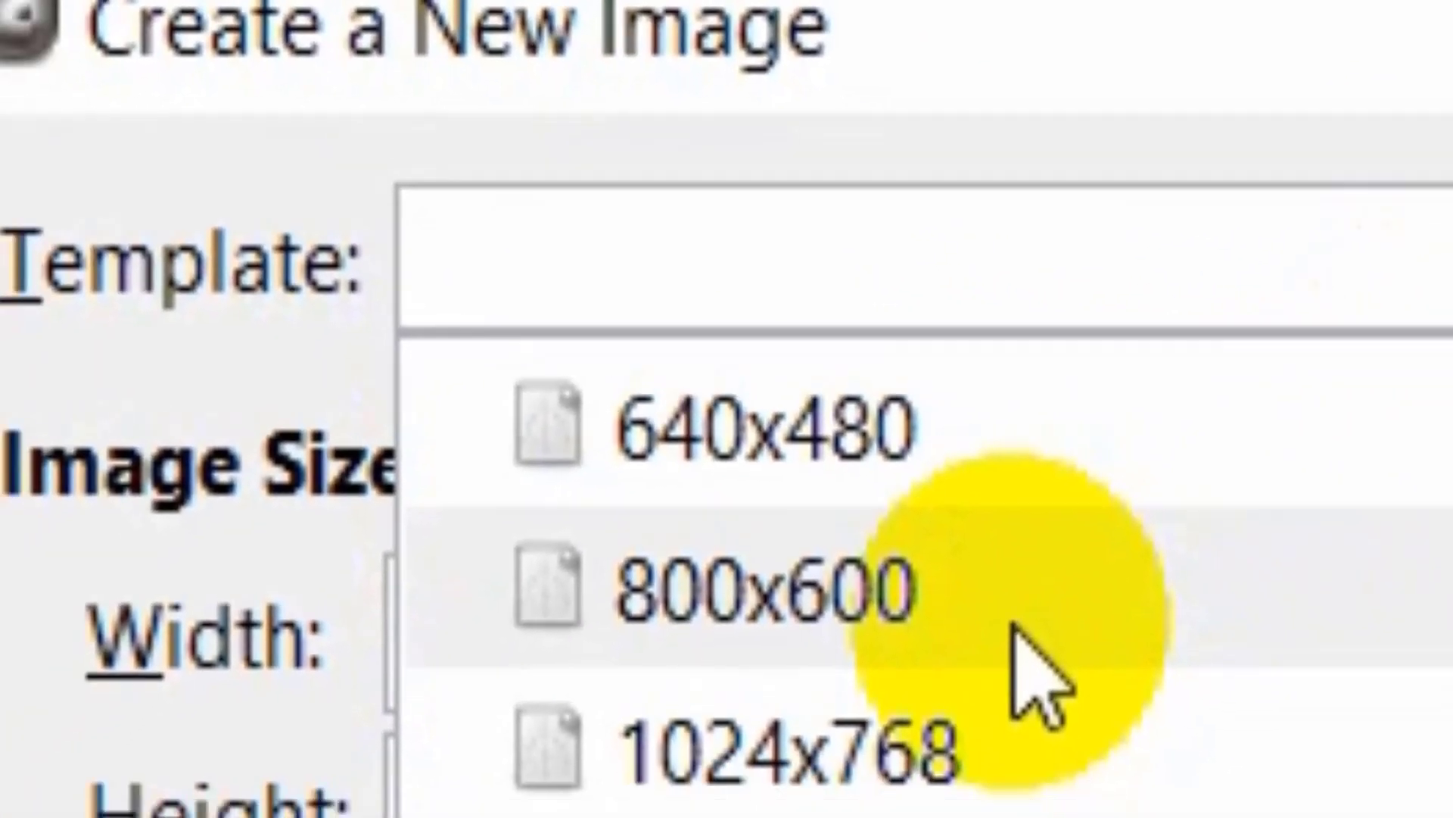
{"action": "left_click", "coordinate": [1045, 682]}
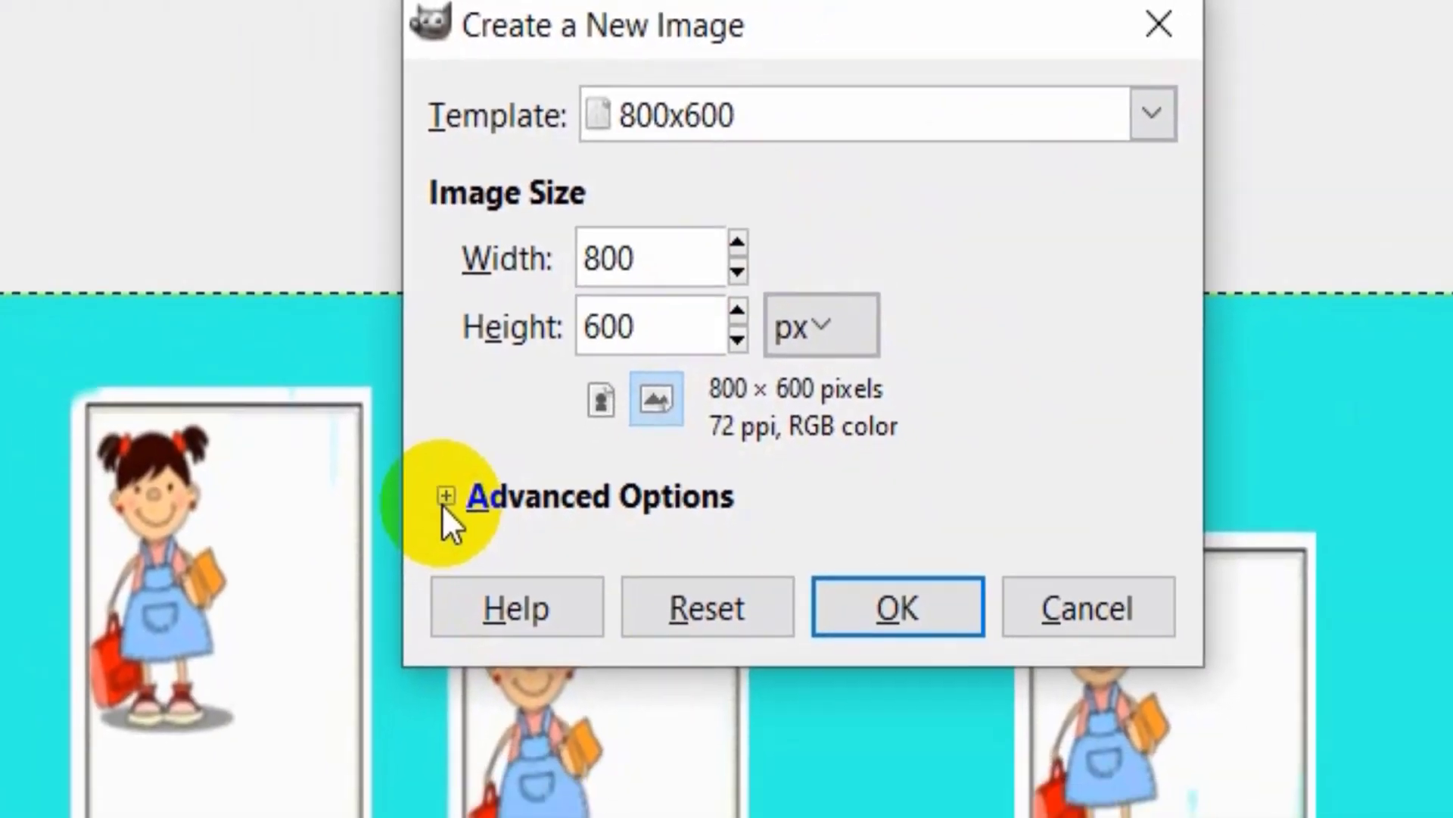
{"action": "left_click", "coordinate": [414, 551]}
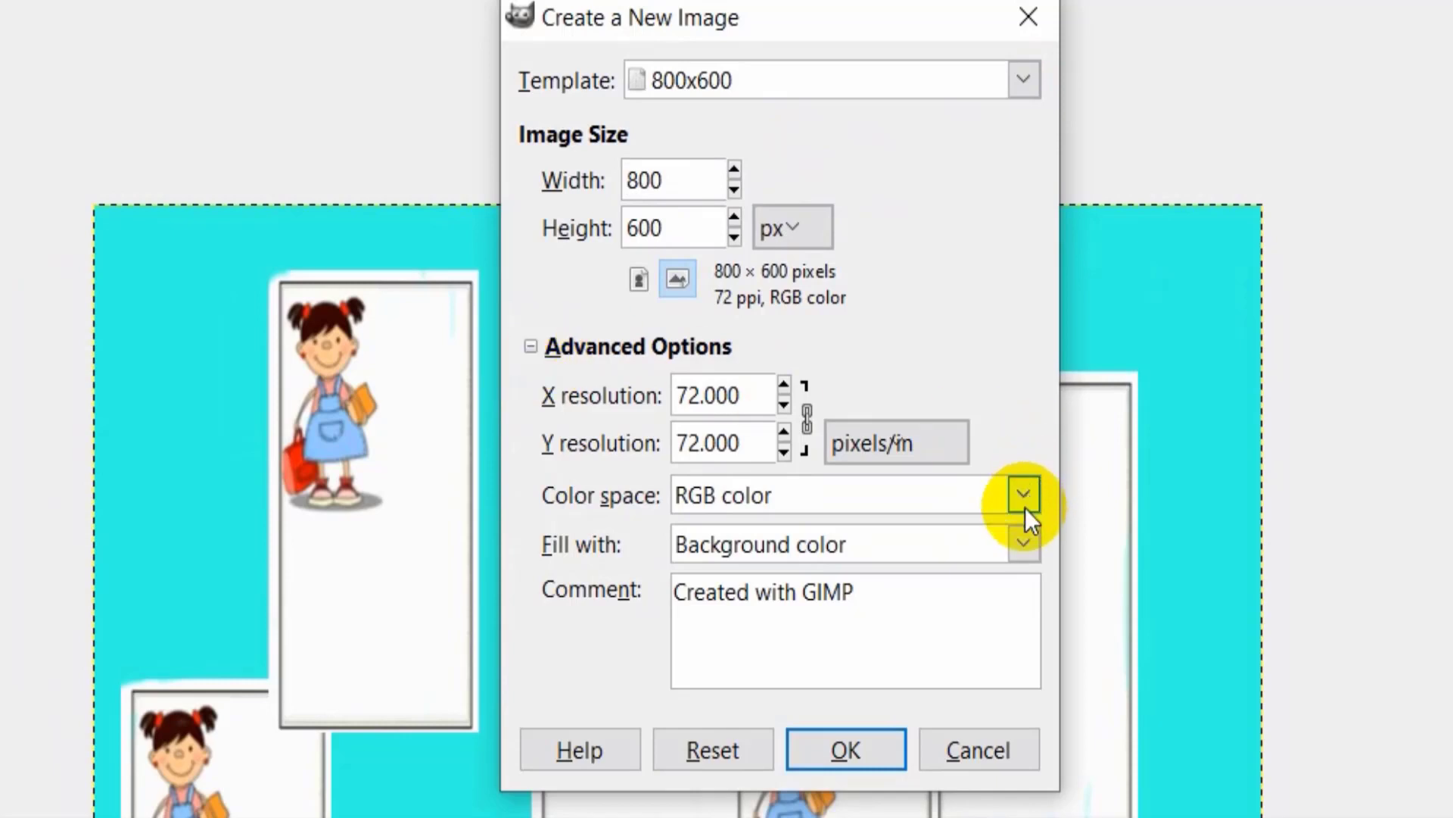
{"action": "left_click", "coordinate": [1019, 545]}
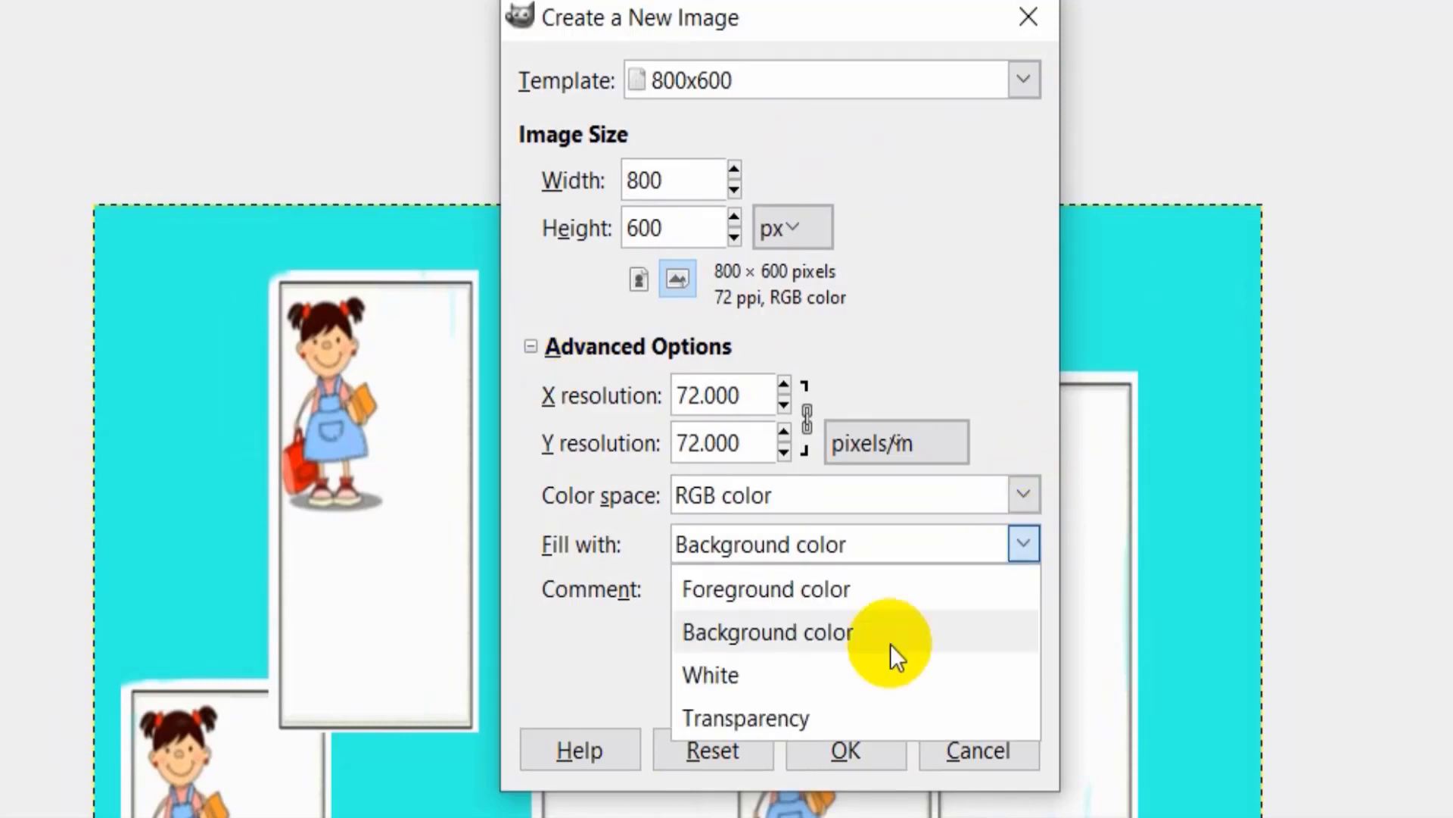
{"action": "left_click", "coordinate": [857, 668]}
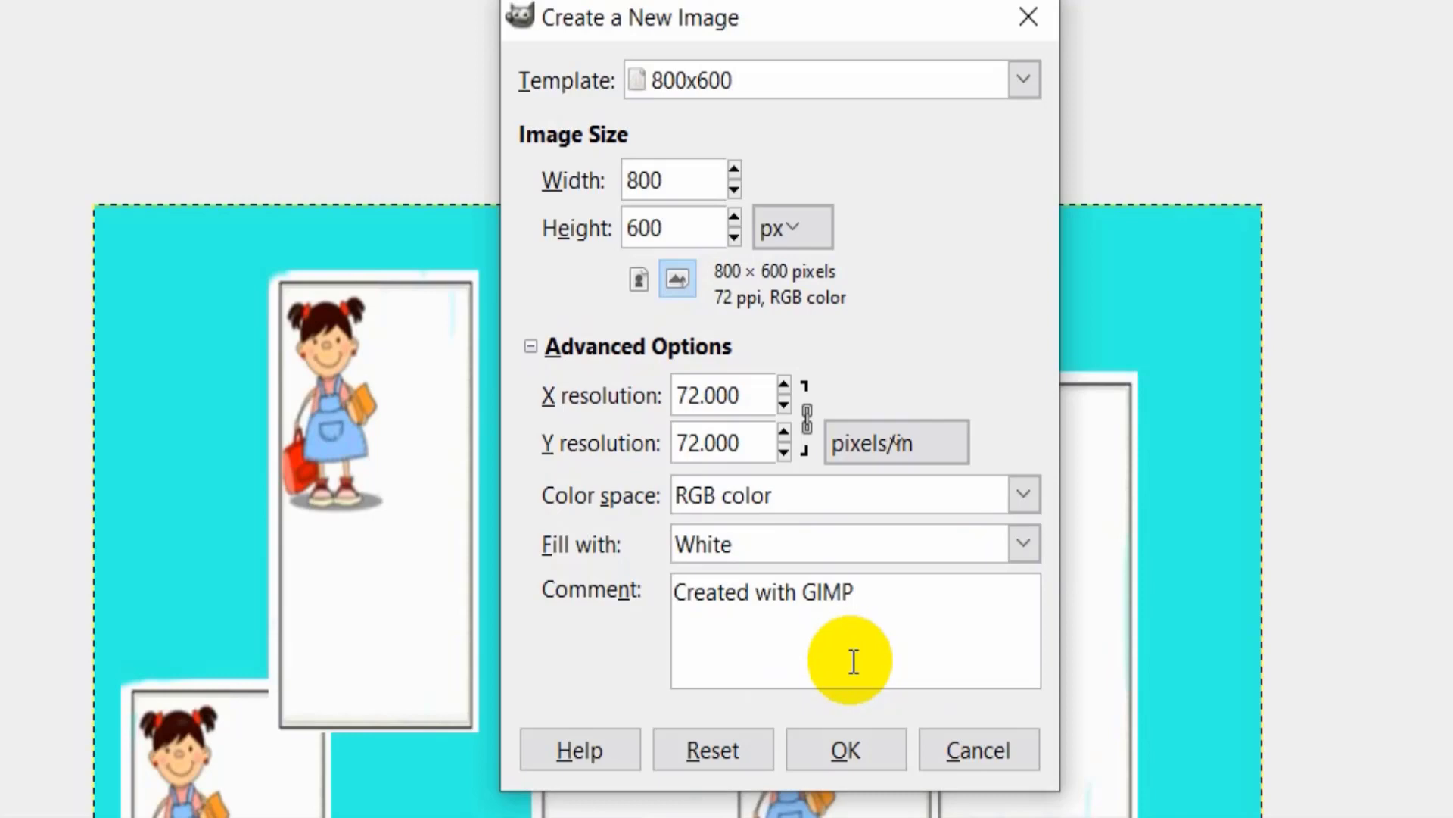
{"action": "left_click", "coordinate": [844, 753]}
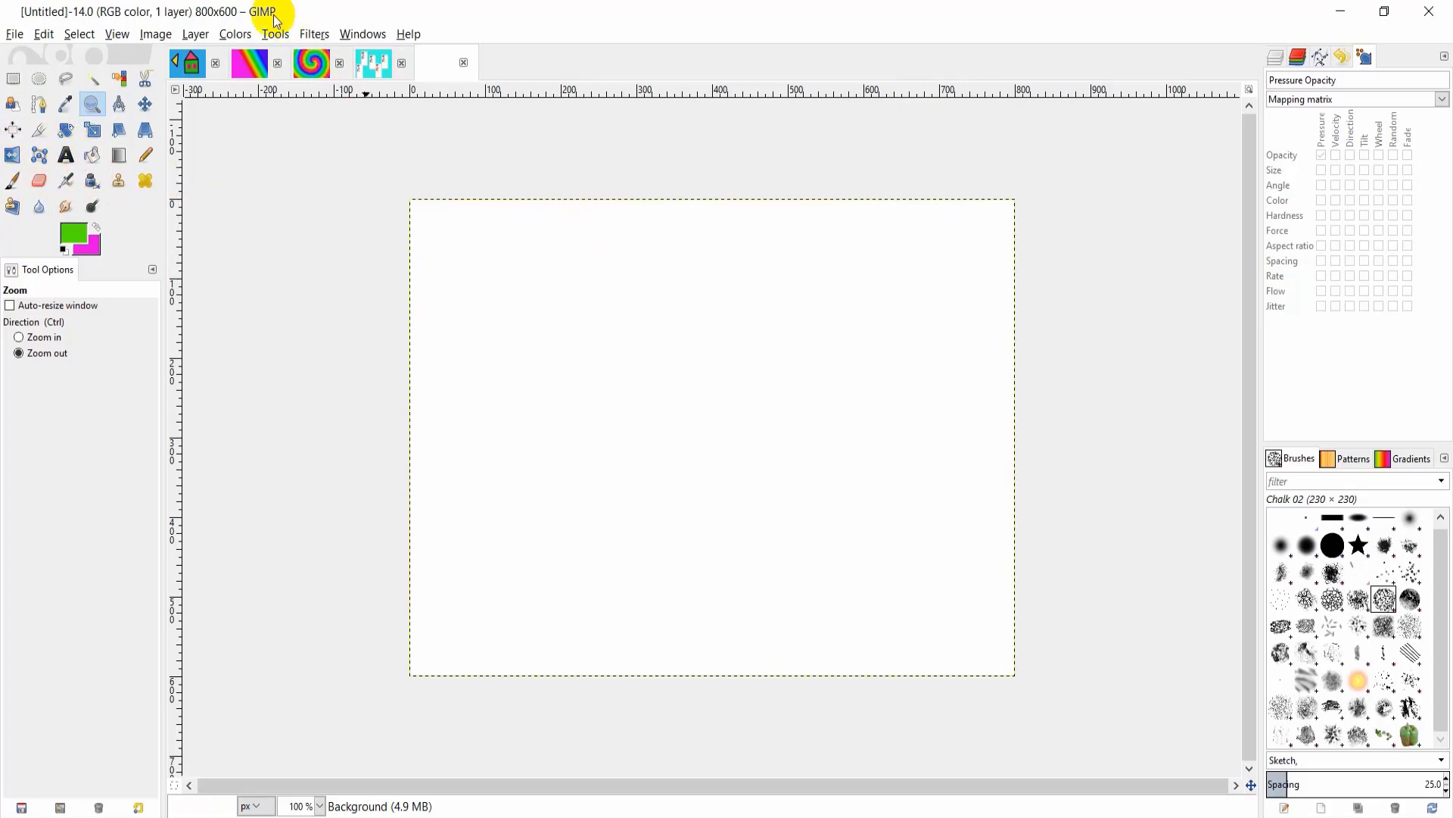
Examine the available transform and paint tools, such as Pencil, Eraser and Smudge
{"action": "left_click", "coordinate": [285, 35]}
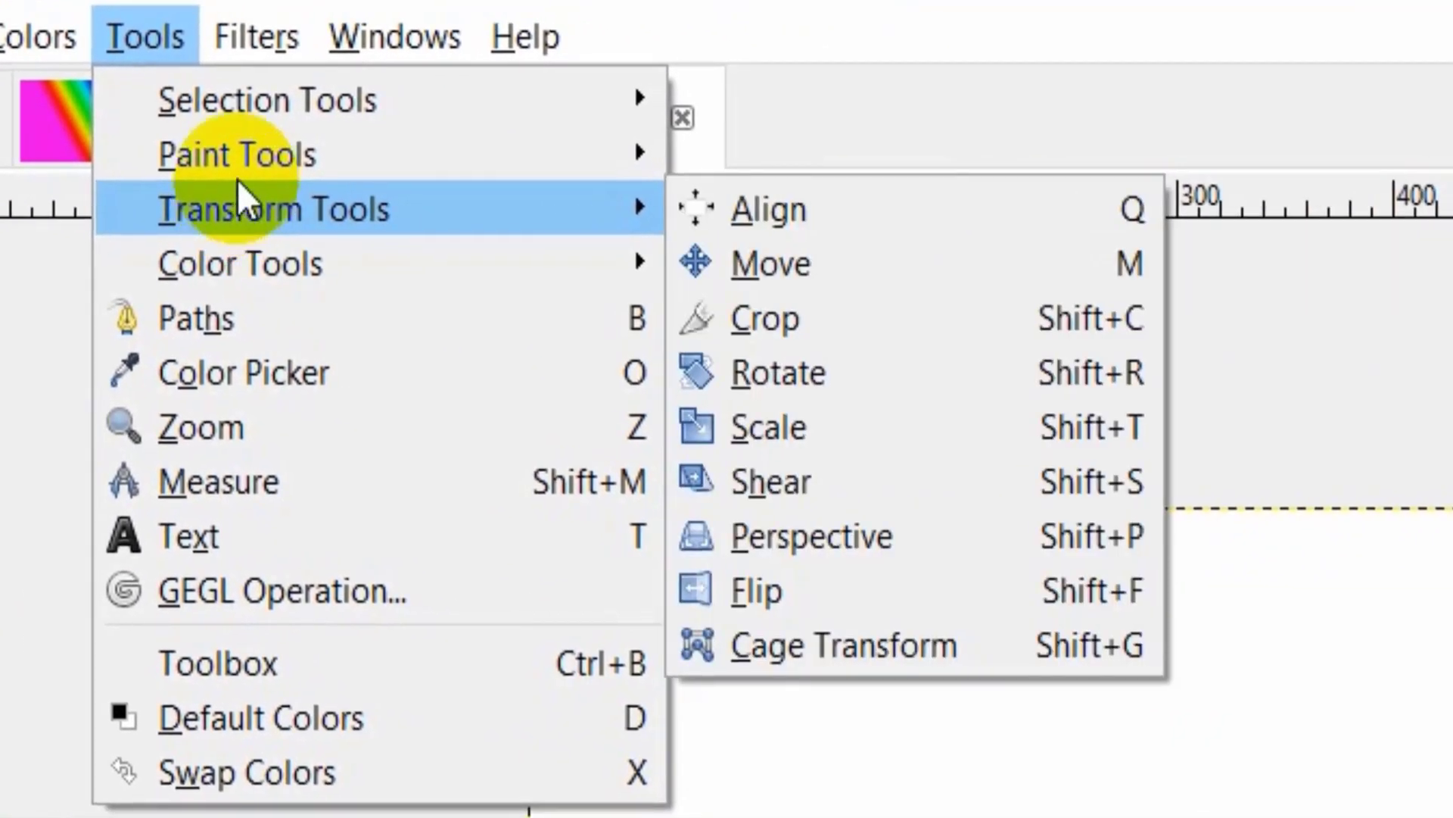
{"action": "mouse_move", "coordinate": [871, 220]}
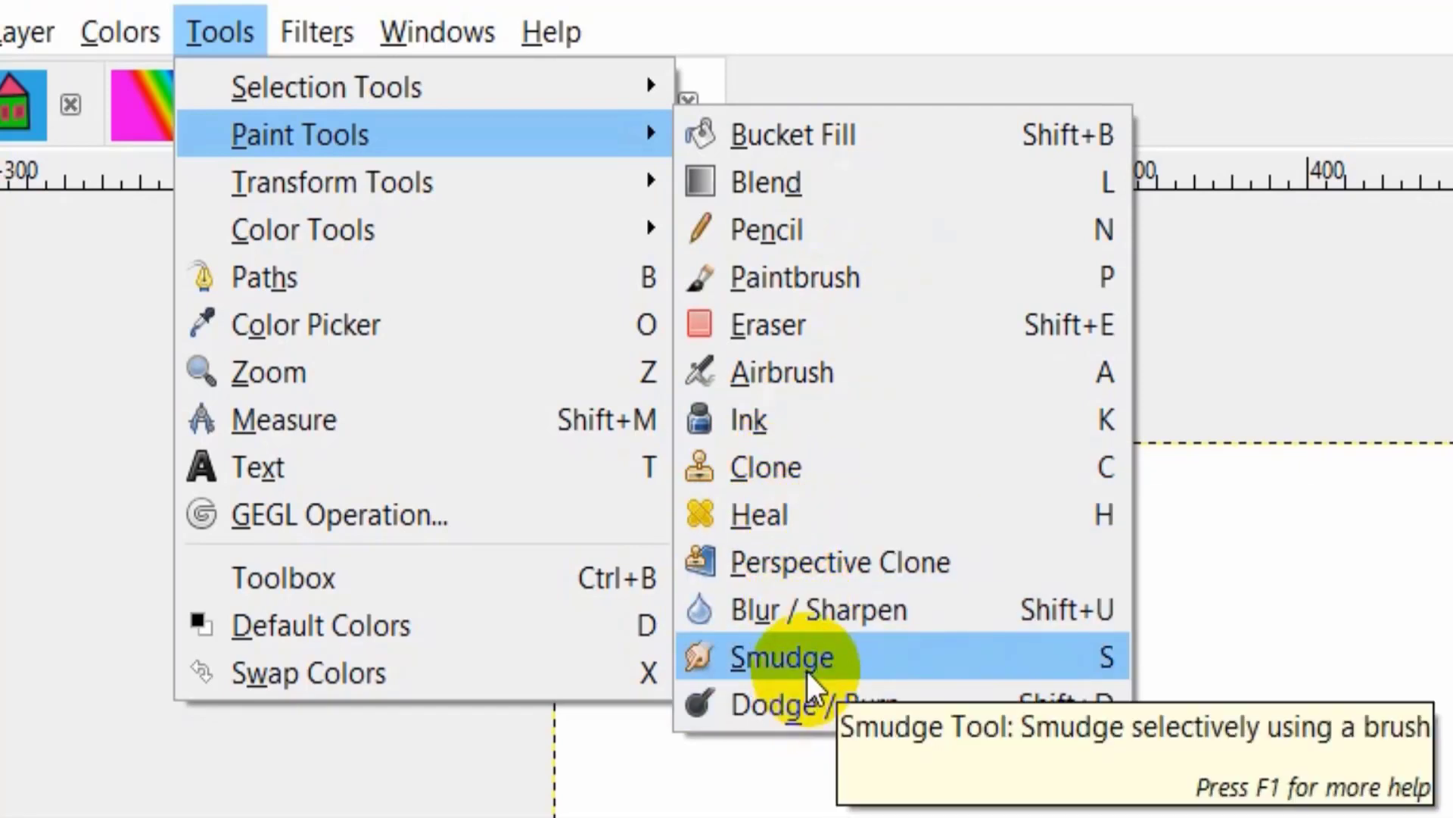
{"action": "left_click", "coordinate": [1182, 311]}
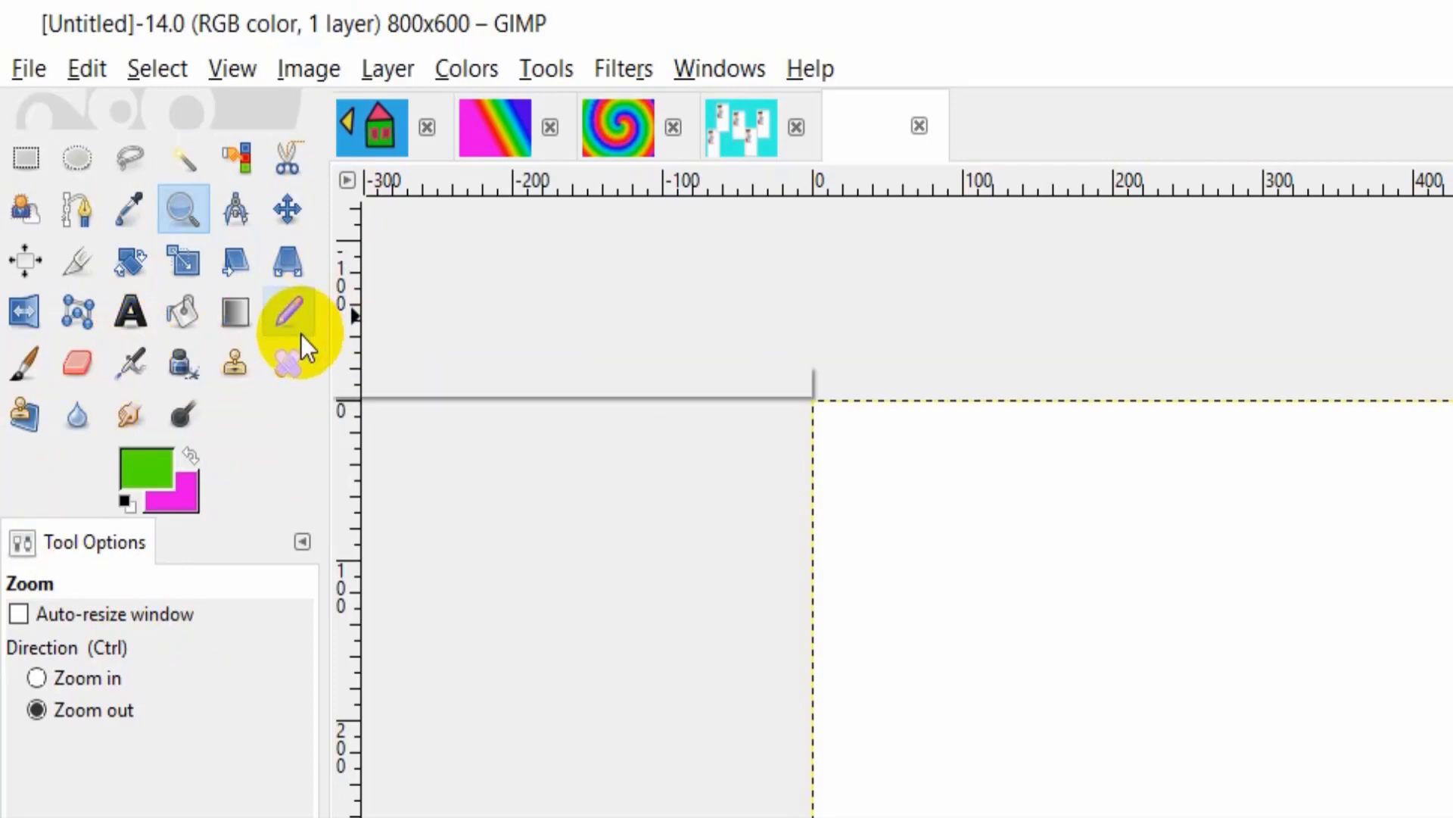
Activate the Pencil tool and set the foreground color to the saved pink e0336d
{"action": "left_click", "coordinate": [291, 310]}
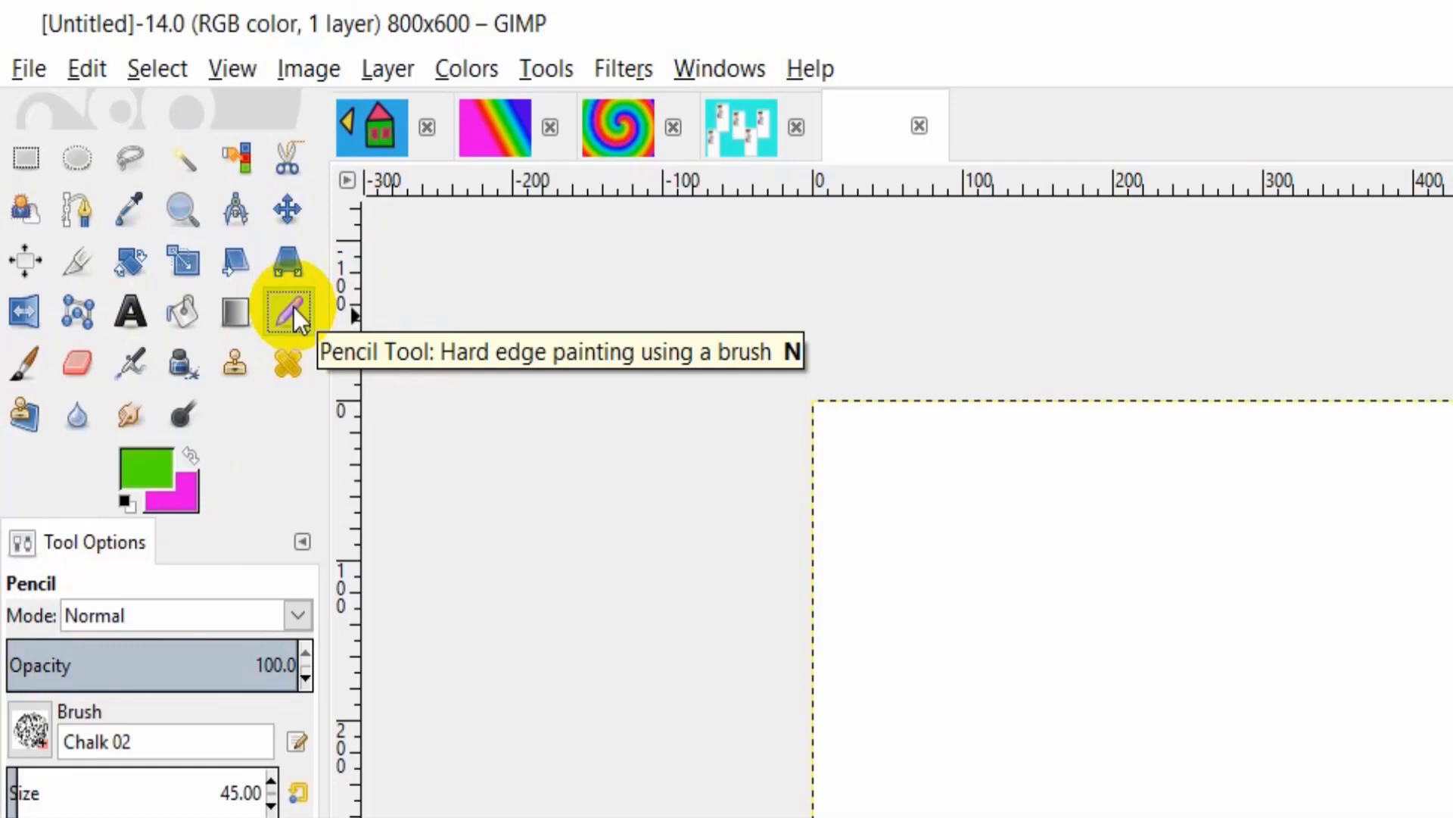
{"action": "left_click", "coordinate": [144, 479]}
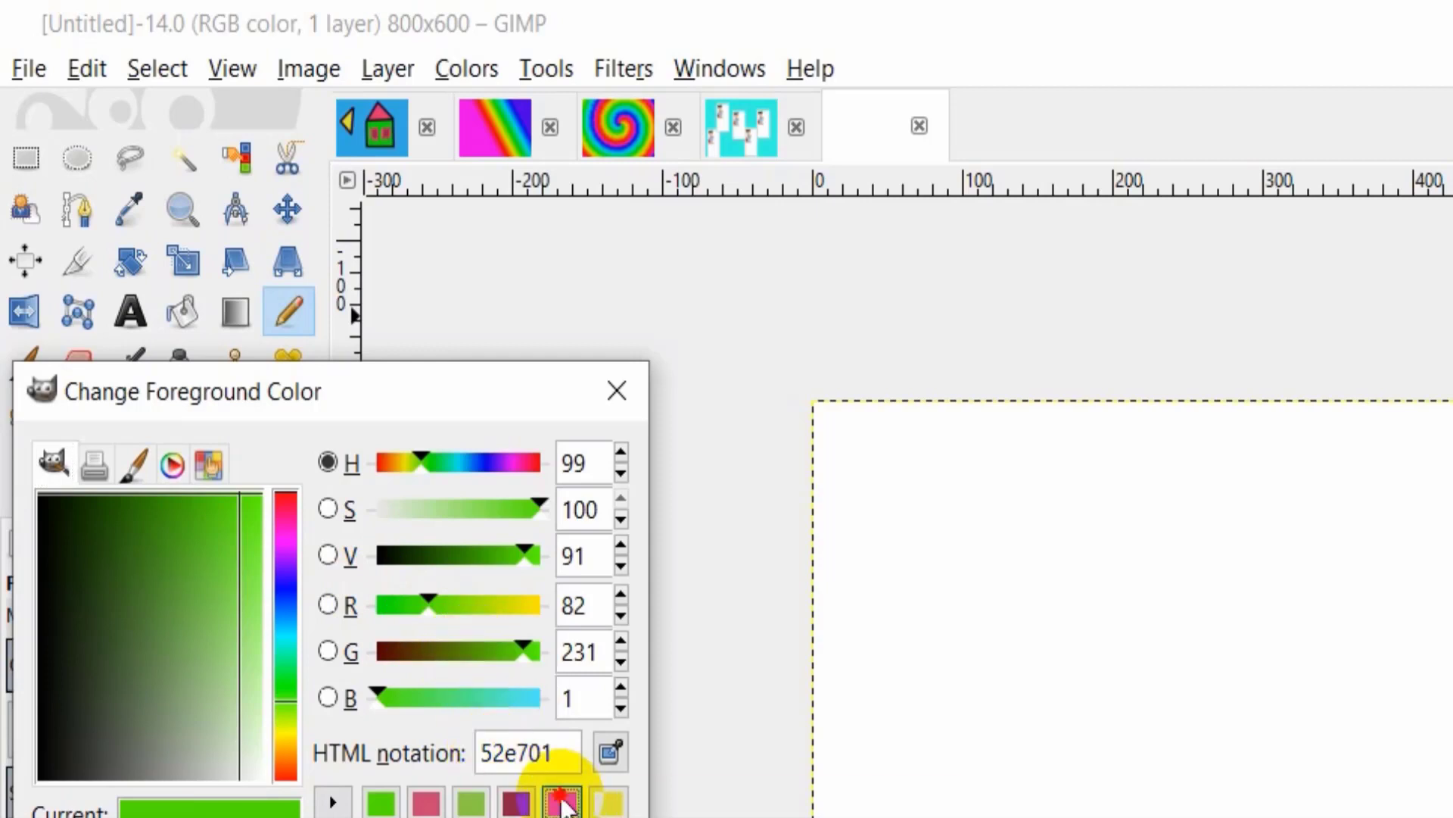
{"action": "left_click", "coordinate": [560, 801]}
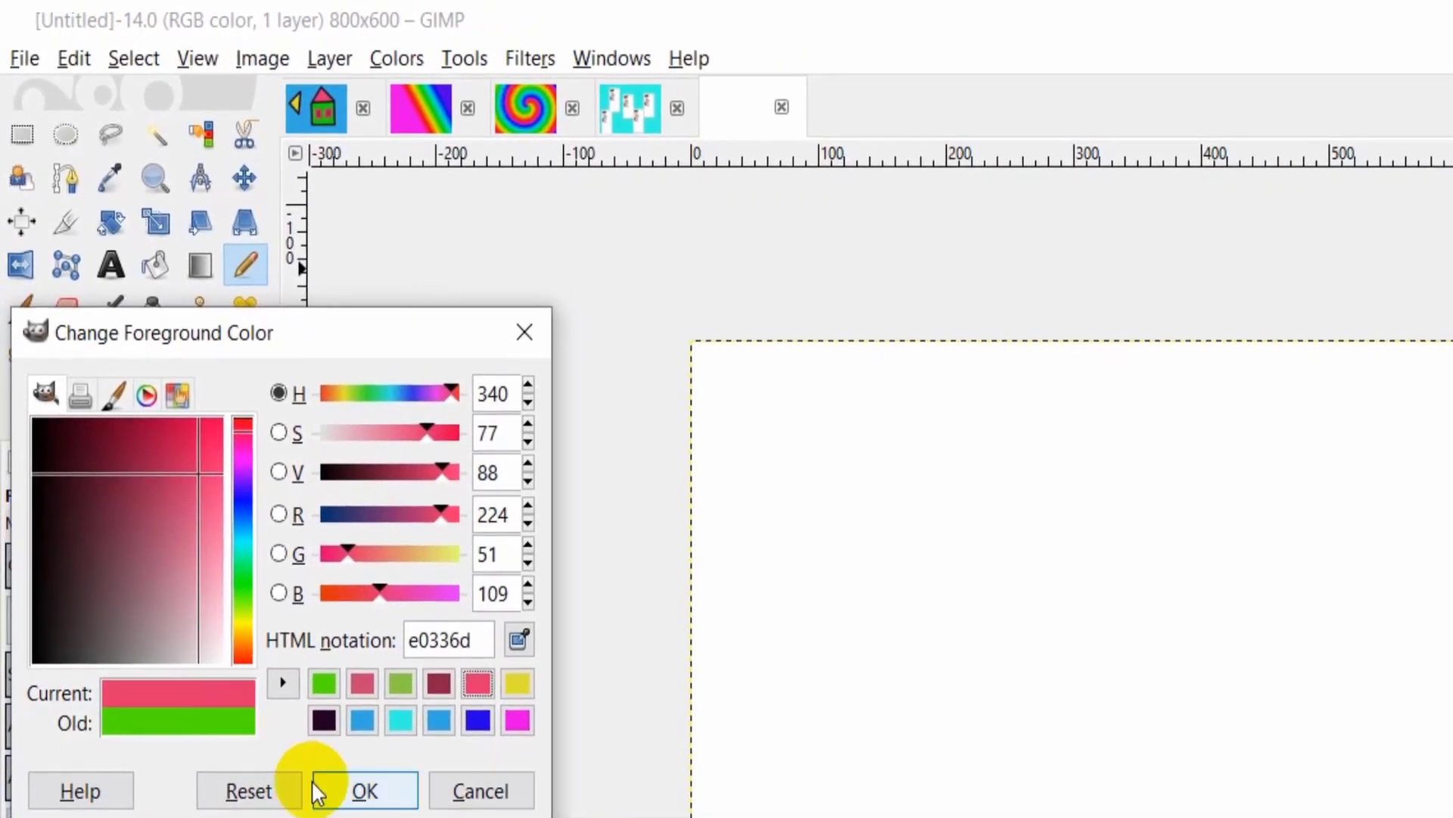
{"action": "left_click", "coordinate": [363, 791]}
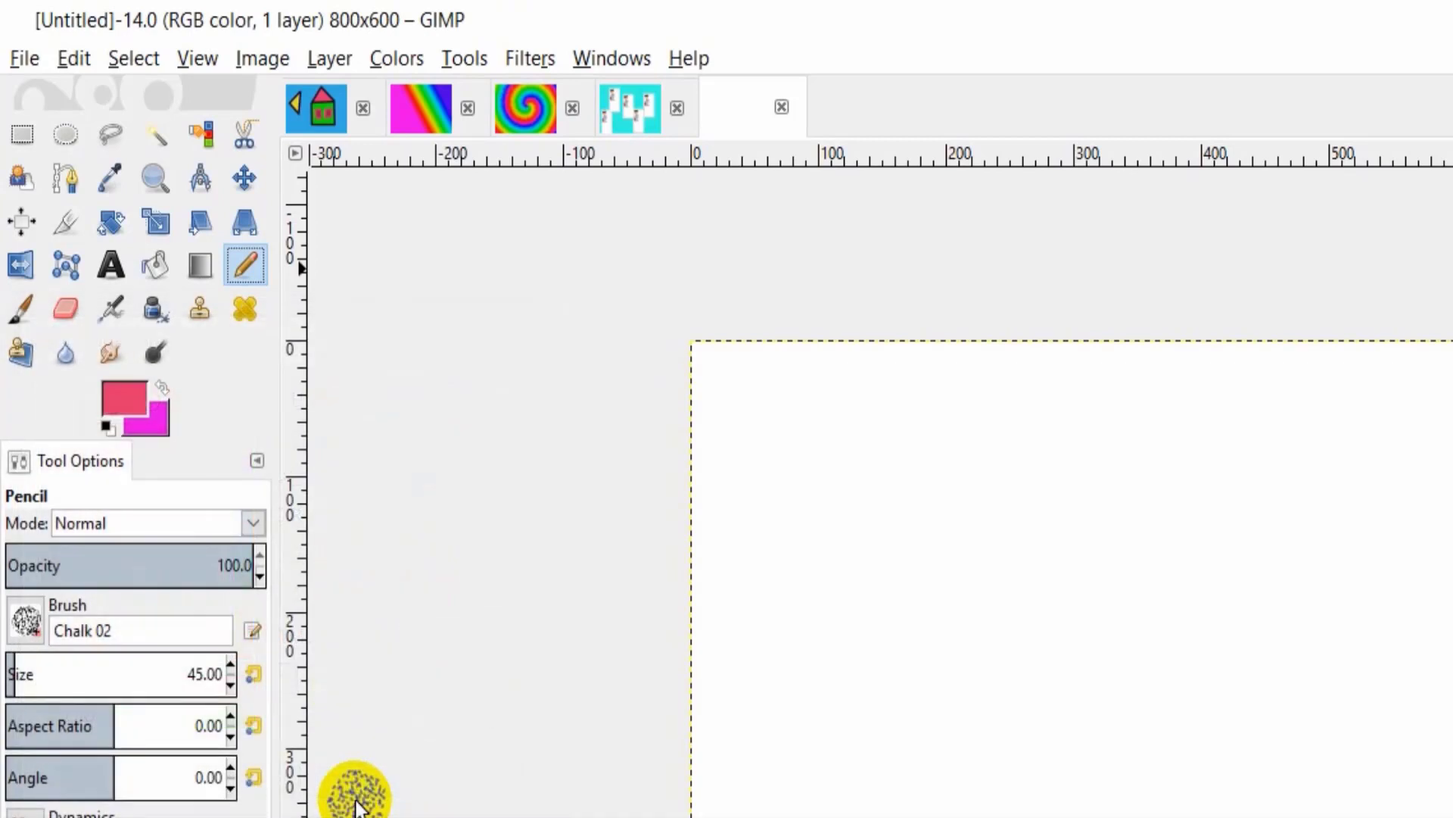
Draw a large pink leaf outline with a central vein across the white canvas, using the 1. Pixel brush at size 13
{"action": "left_click", "coordinate": [25, 624]}
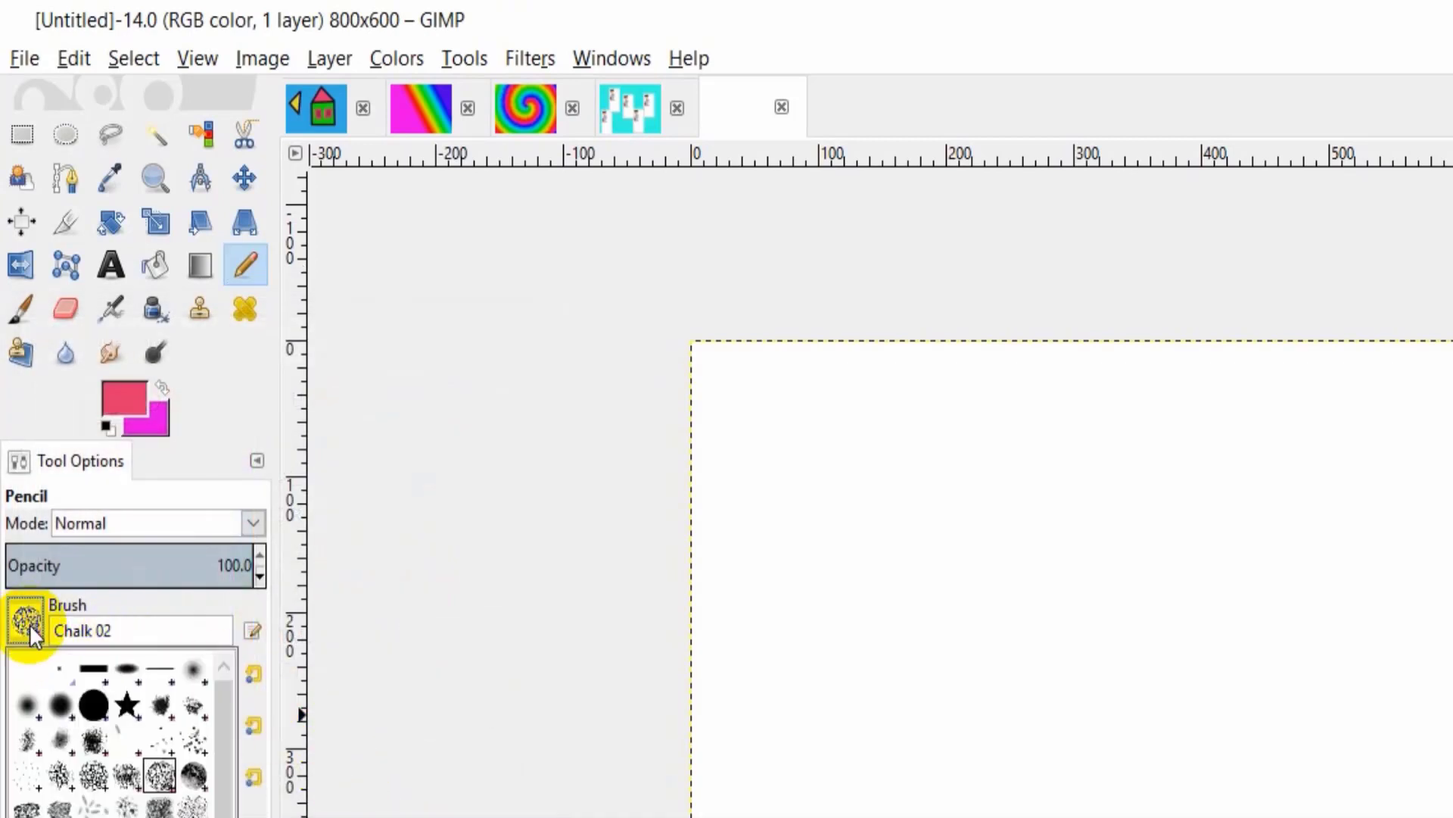
{"action": "double_click", "coordinate": [61, 668]}
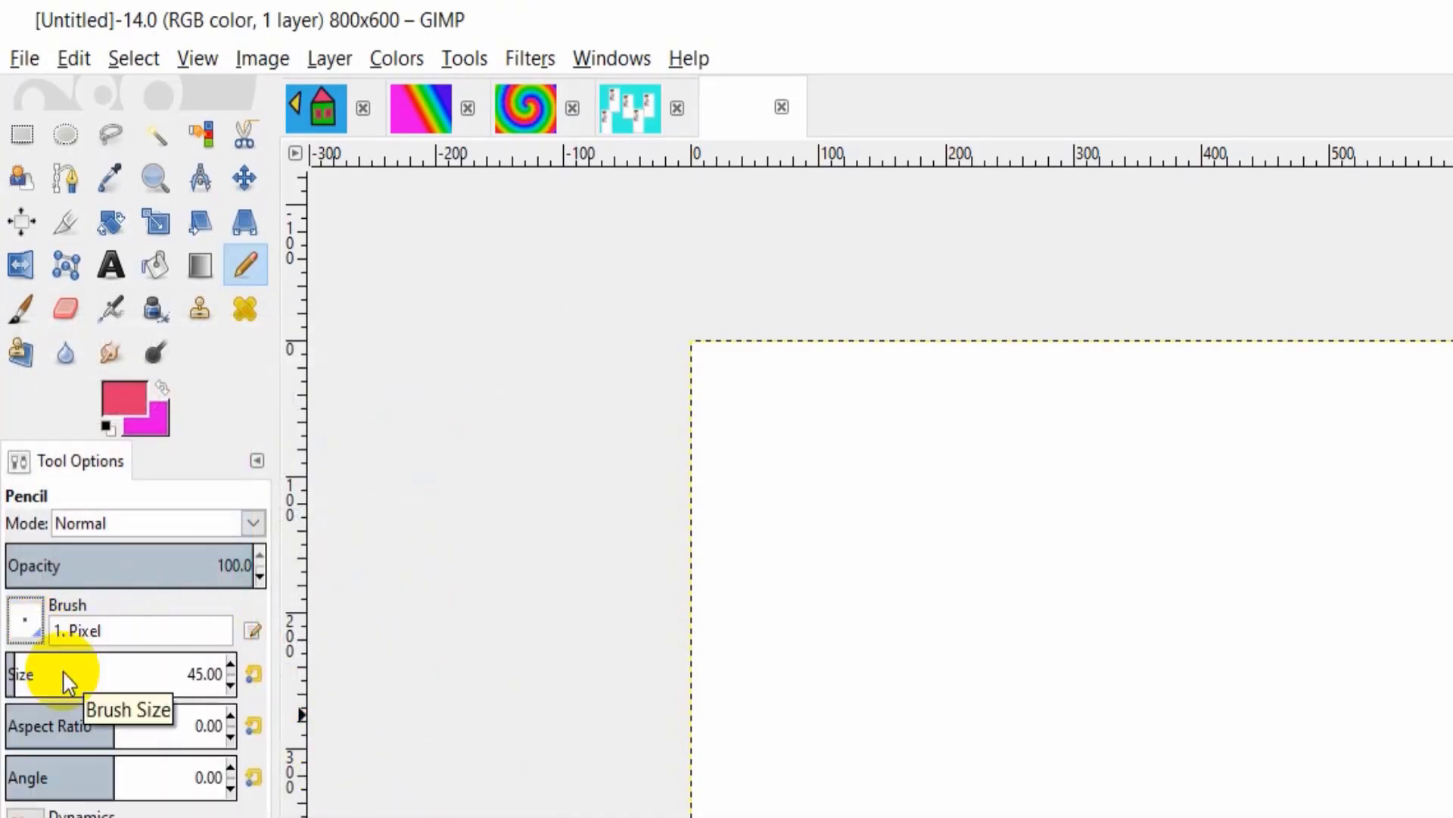
{"action": "left_click", "coordinate": [230, 685]}
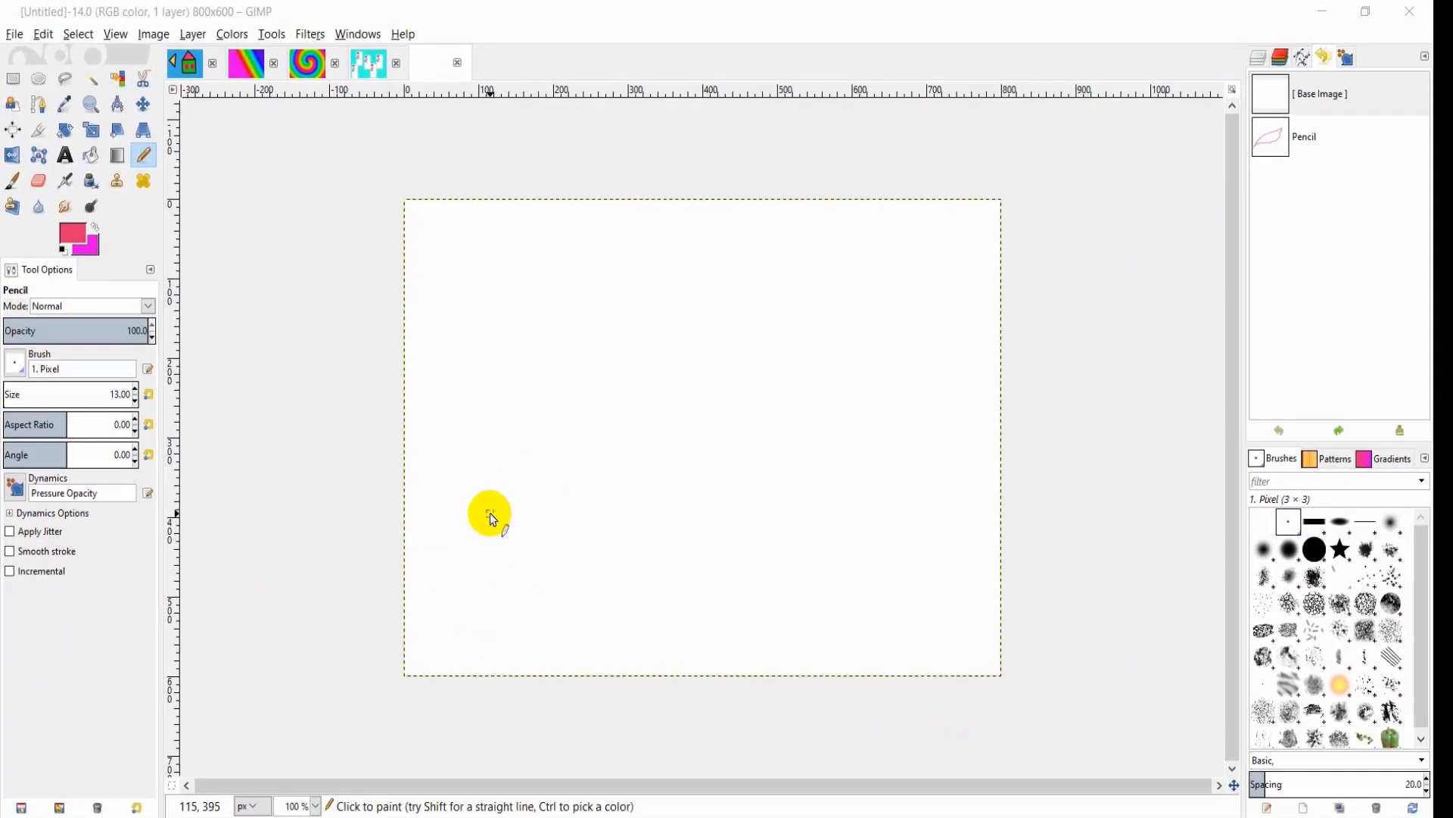
{"action": "mouse_move", "coordinate": [445, 555]}
{"action": "left_mouse_down"}
{"action": "mouse_move", "coordinate": [600, 379]}
{"action": "mouse_move", "coordinate": [725, 296]}
{"action": "mouse_move", "coordinate": [826, 260]}
{"action": "mouse_move", "coordinate": [1013, 244]}
{"action": "mouse_move", "coordinate": [923, 330]}
{"action": "mouse_move", "coordinate": [886, 458]}
{"action": "mouse_move", "coordinate": [784, 579]}
{"action": "mouse_move", "coordinate": [529, 550]}
{"action": "mouse_move", "coordinate": [414, 582]}
{"action": "left_mouse_up"}
{"action": "mouse_move", "coordinate": [498, 539]}
{"action": "left_mouse_down"}
{"action": "mouse_move", "coordinate": [779, 383]}
{"action": "mouse_move", "coordinate": [882, 295]}
{"action": "mouse_move", "coordinate": [925, 279]}
{"action": "left_mouse_up"}
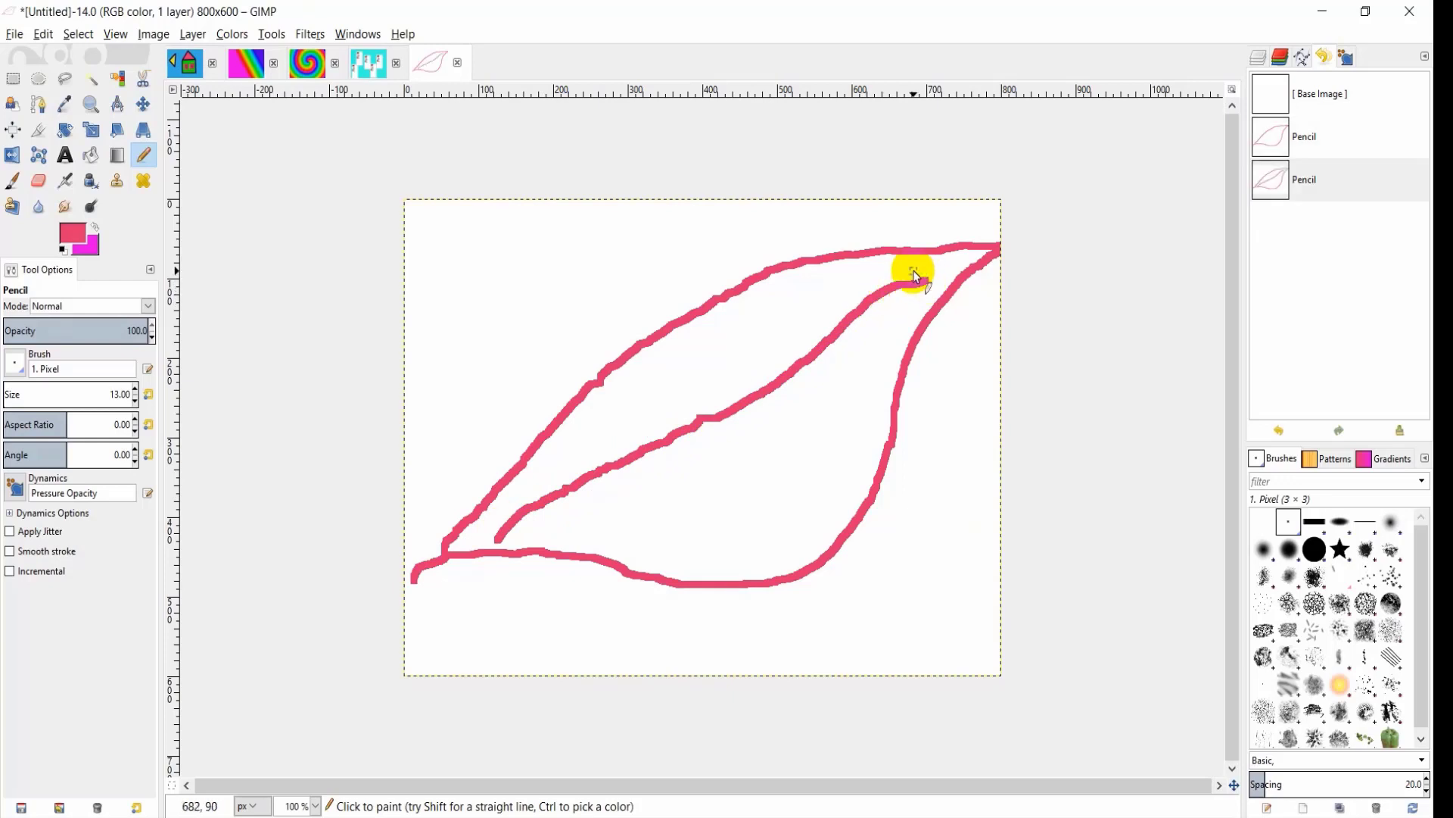
Zoom in to 400% on the leaf's central vein to examine the stroke's edges
{"action": "left_click", "coordinate": [91, 103]}
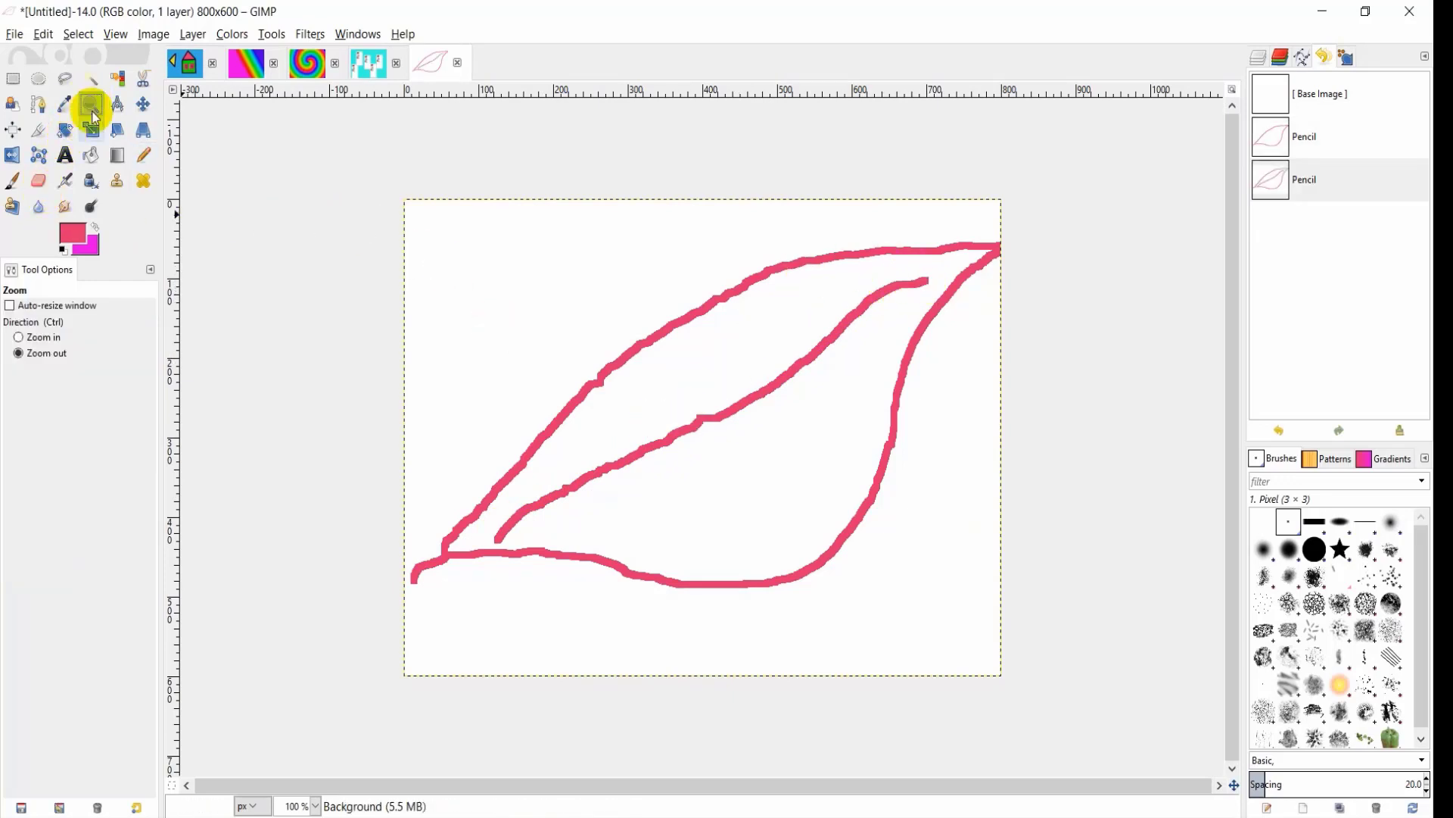
{"action": "left_click", "coordinate": [38, 337]}
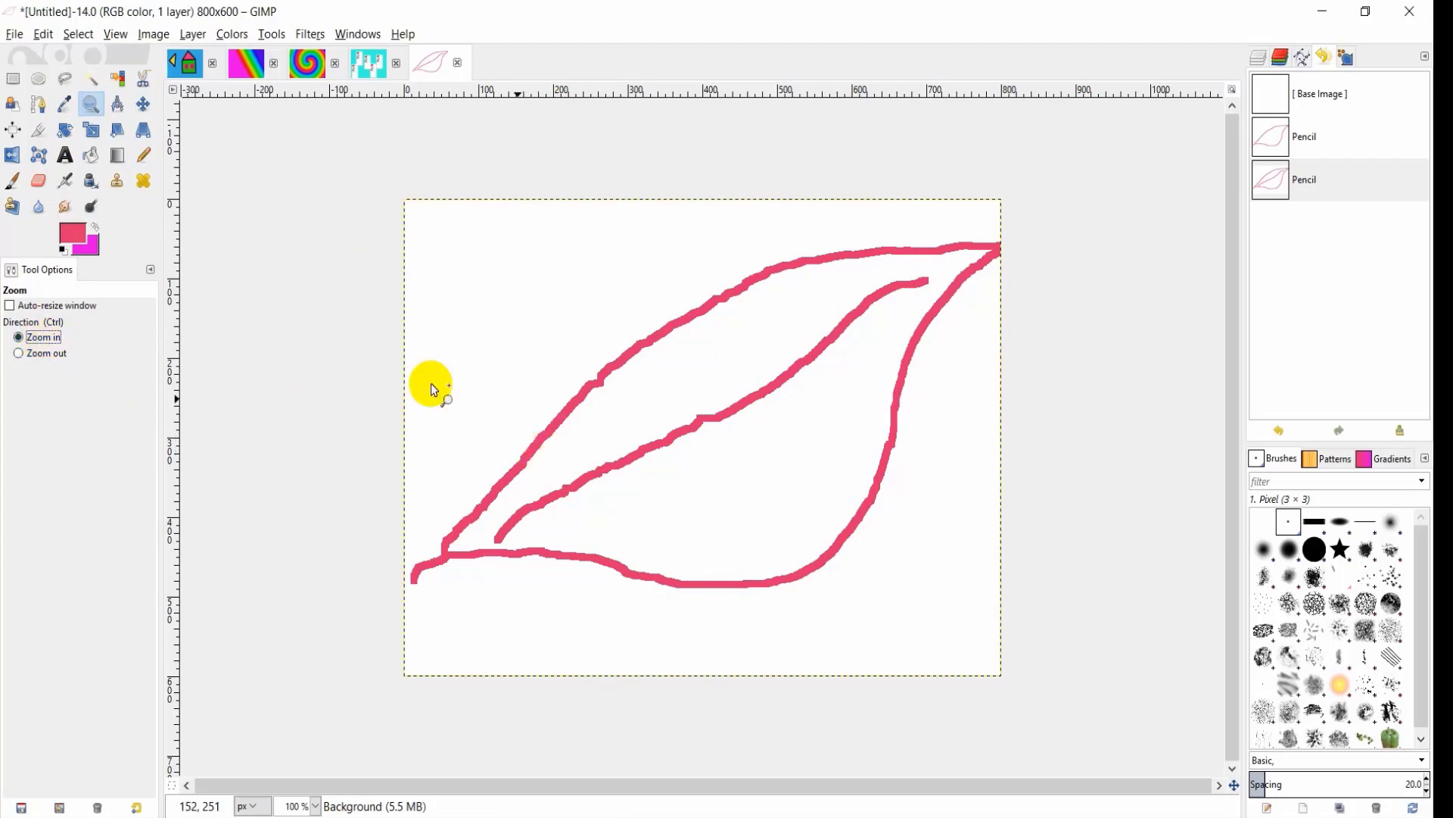
{"action": "left_click", "coordinate": [742, 449]}
{"action": "left_click", "coordinate": [742, 449]}
{"action": "left_click", "coordinate": [742, 449]}
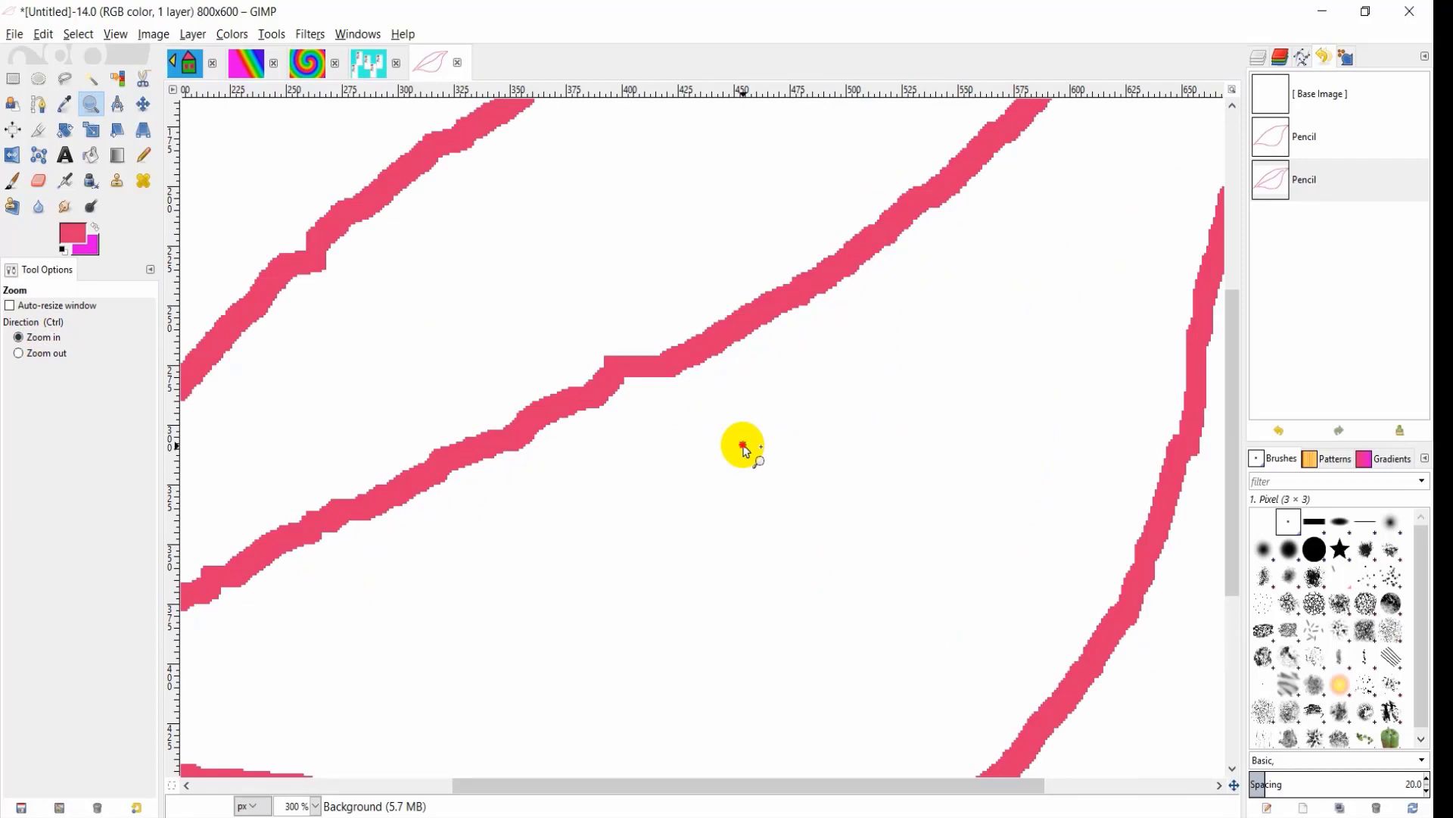
{"action": "left_click", "coordinate": [743, 449]}
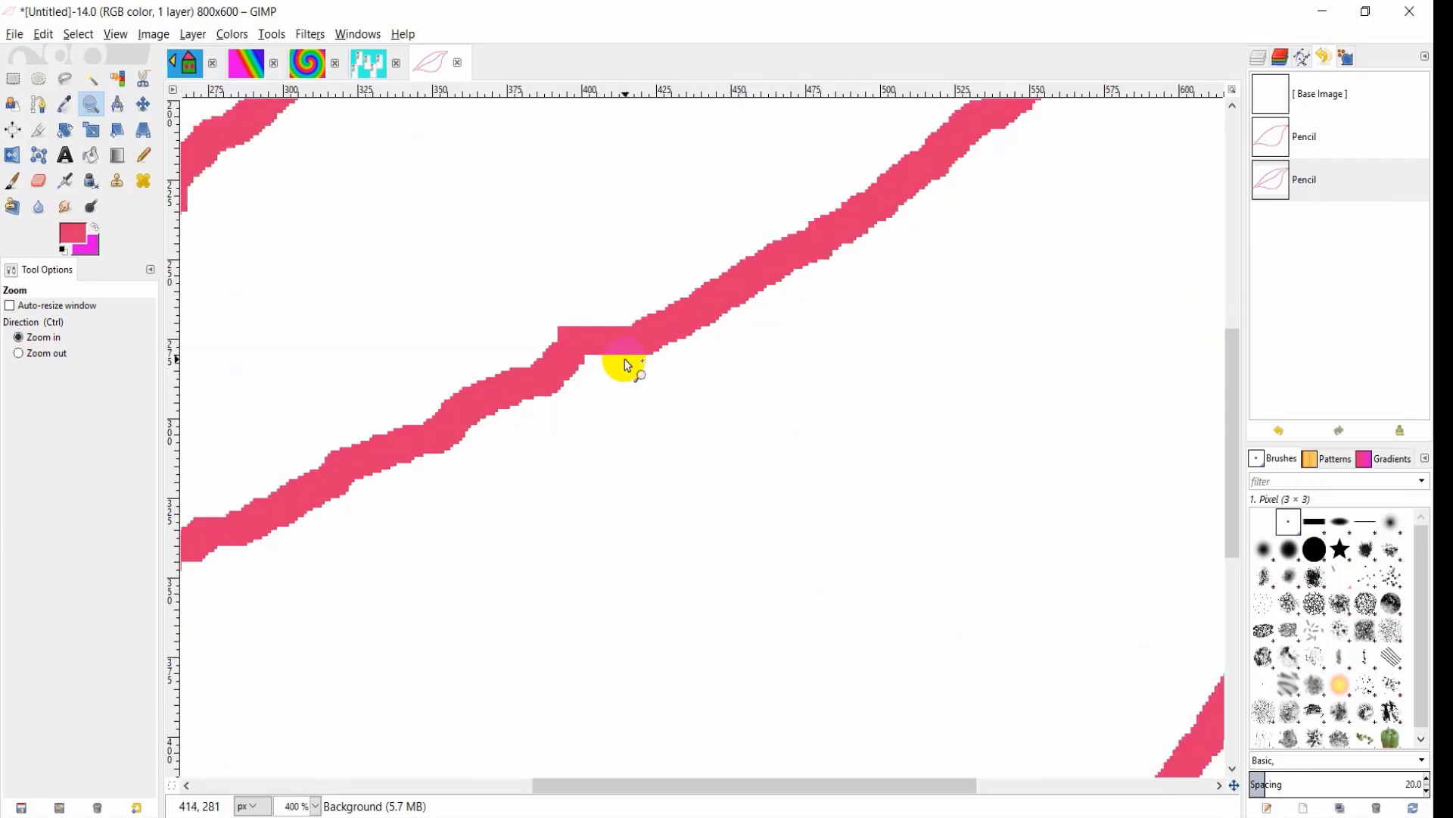
{"action": "left_click", "coordinate": [589, 363]}
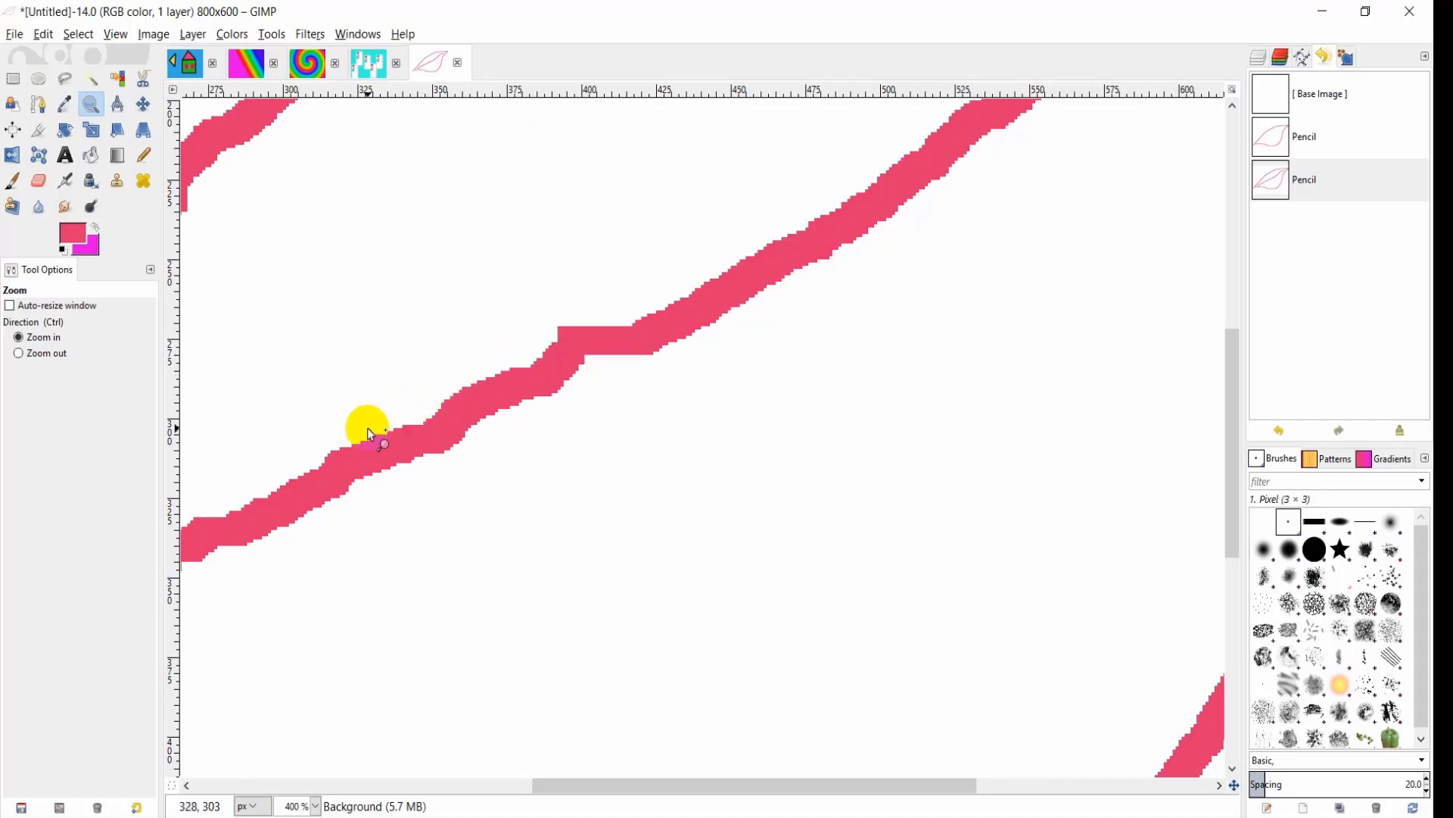
{"action": "left_click", "coordinate": [517, 387]}
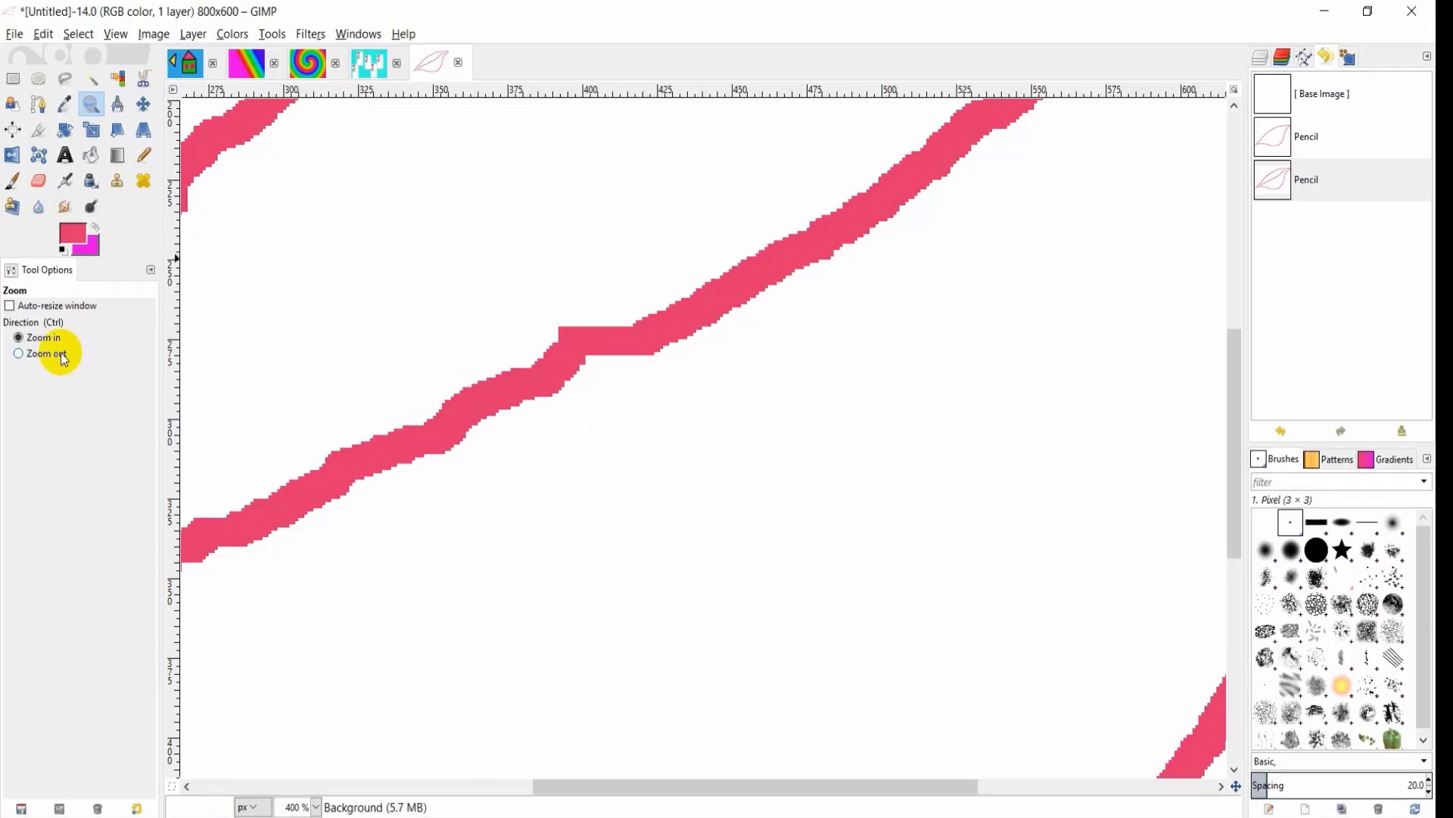
Set the Zoom tool's direction to Zoom out and zoom back out from the leaf's central vein
{"action": "left_click", "coordinate": [46, 354]}
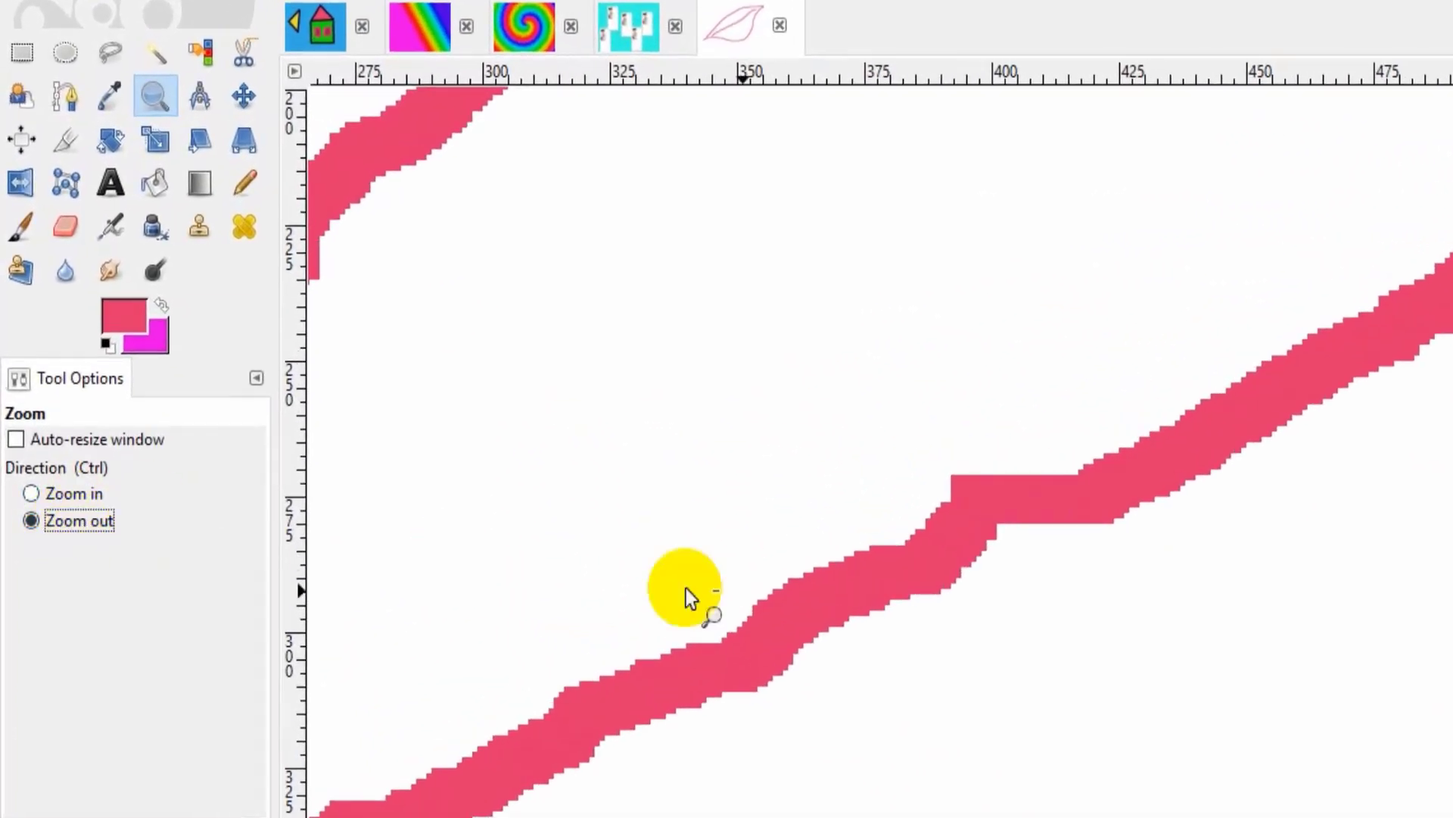
{"action": "left_click", "coordinate": [876, 610]}
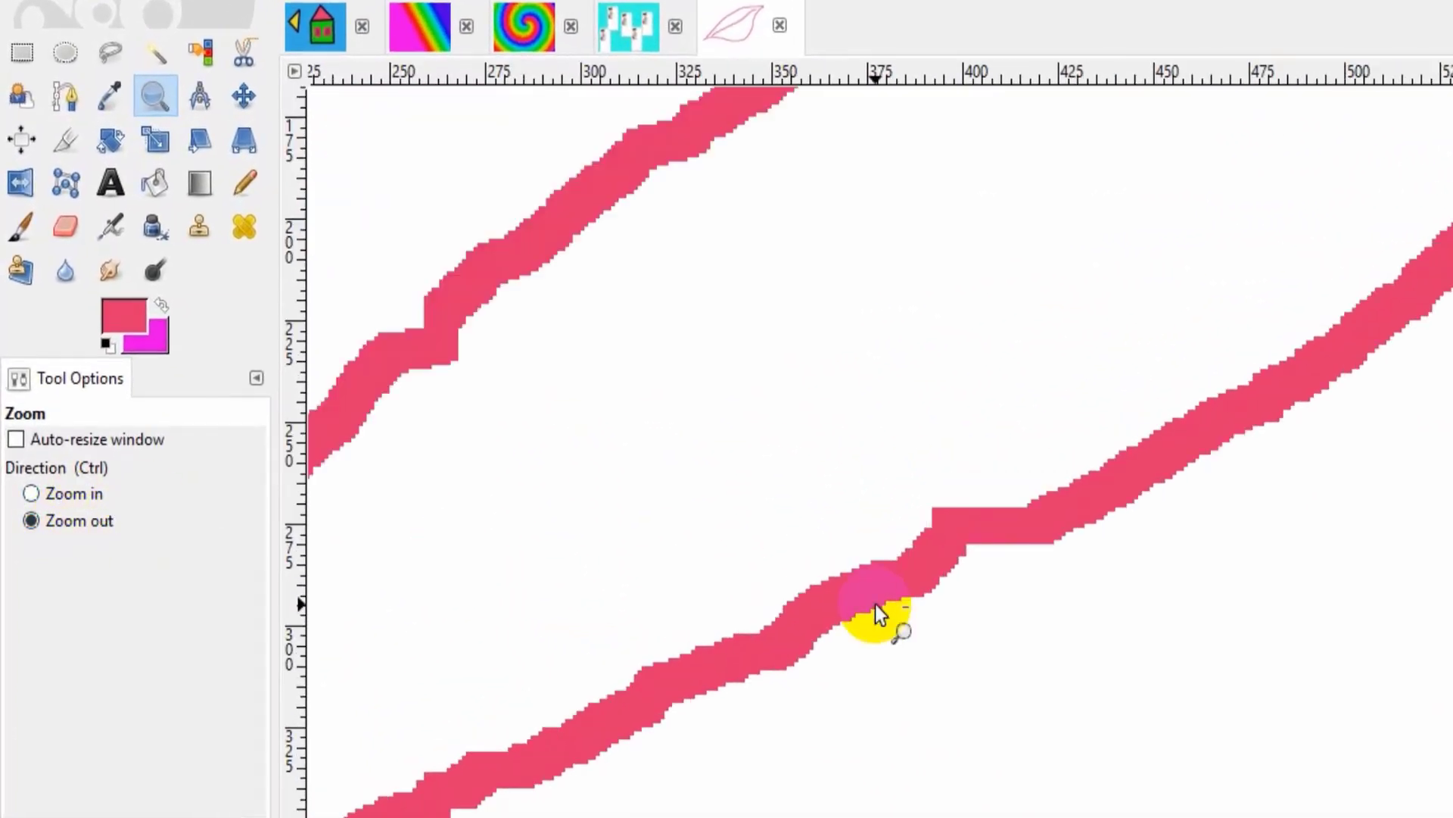
{"action": "left_click", "coordinate": [876, 611]}
{"action": "left_click", "coordinate": [878, 613]}
{"action": "left_click", "coordinate": [876, 606]}
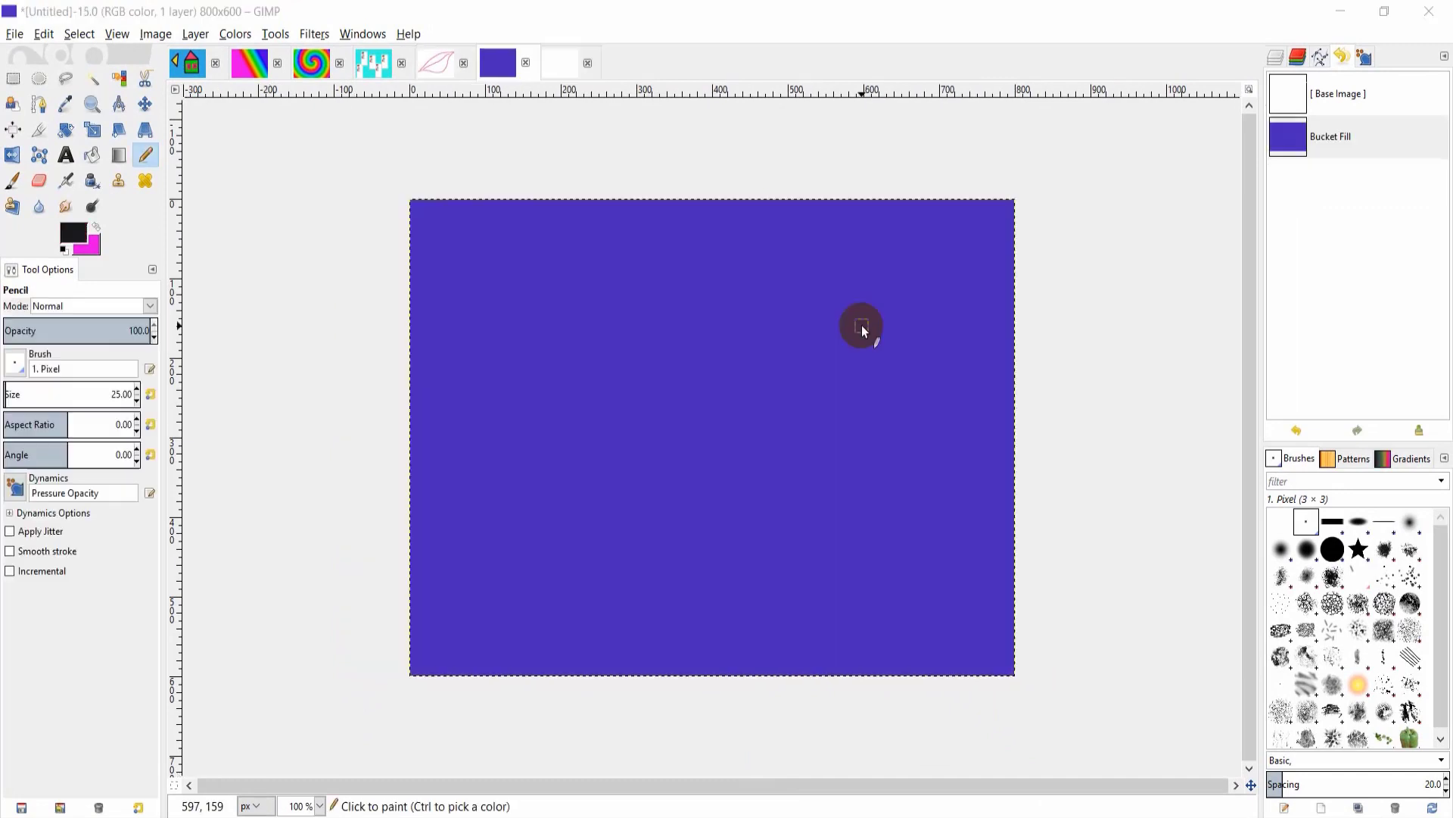
Draw a closed four-sided shape about 300 px wide and 210 px tall on the purple image with straight black Pencil lines
{"action": "left_click", "coordinate": [867, 285]}
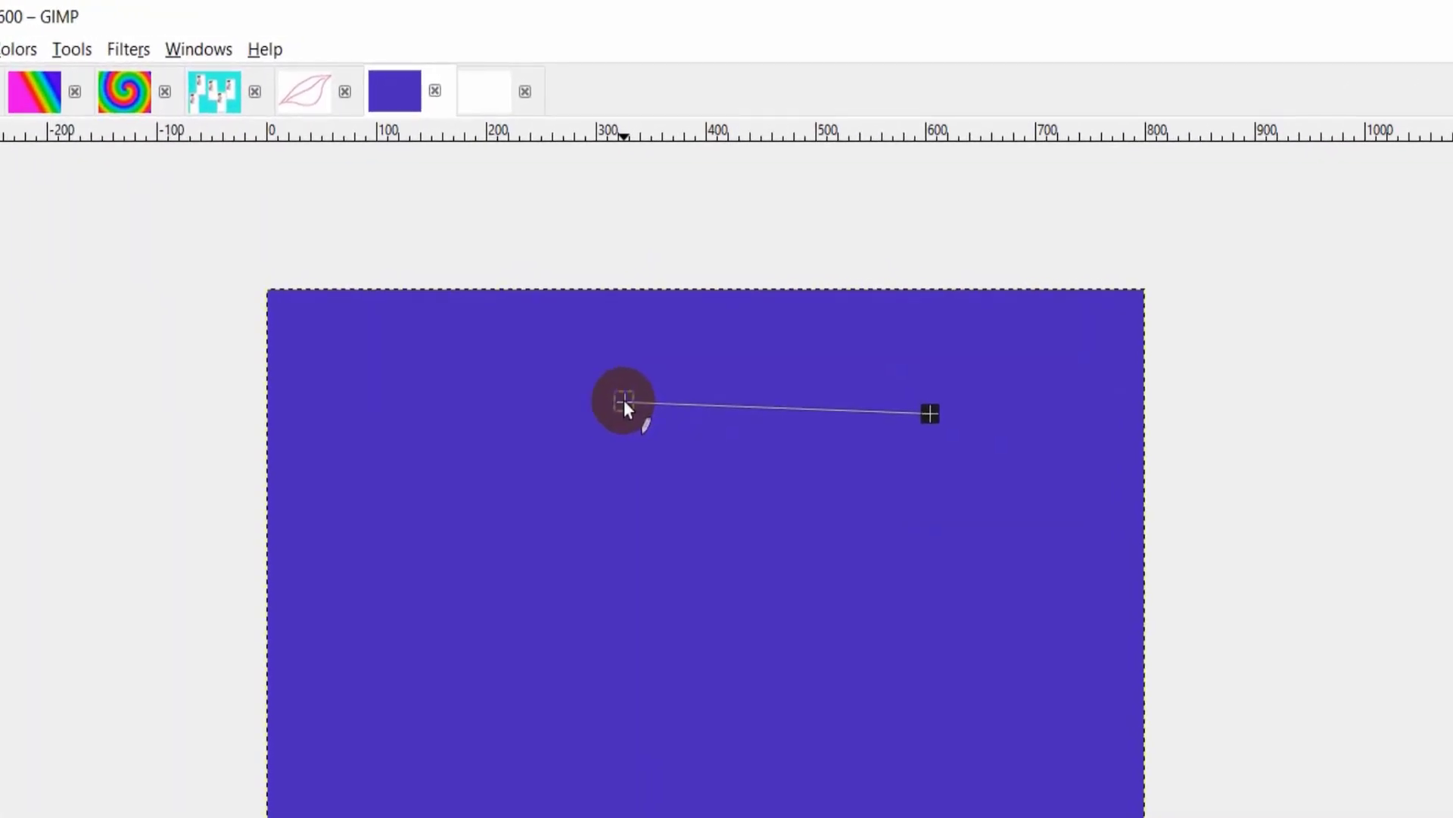
{"action": "left_click", "coordinate": [624, 401], "text": "shift"}
{"action": "left_click", "coordinate": [652, 633], "text": "shift"}
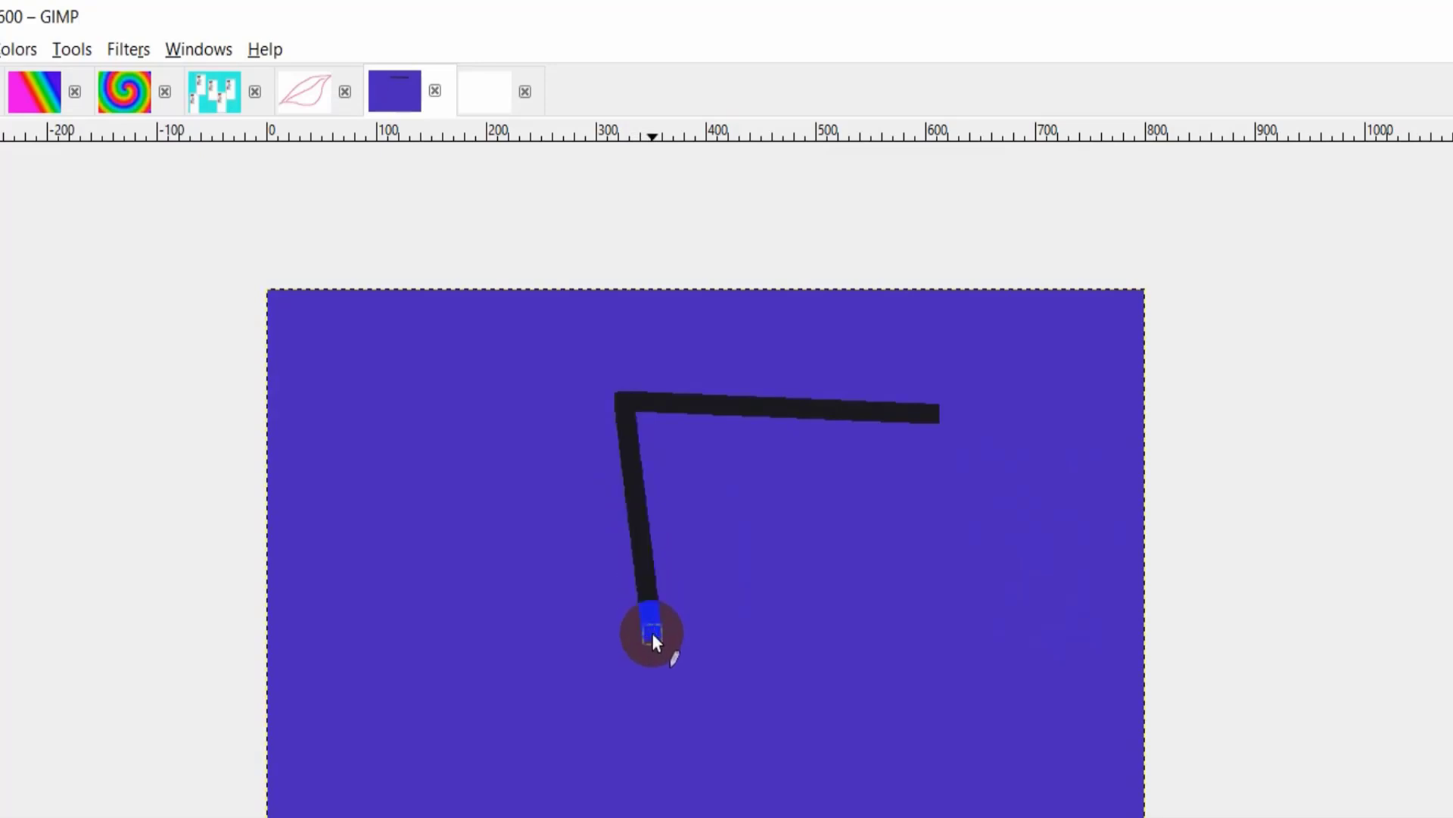
{"action": "left_click", "coordinate": [949, 623], "text": "shift"}
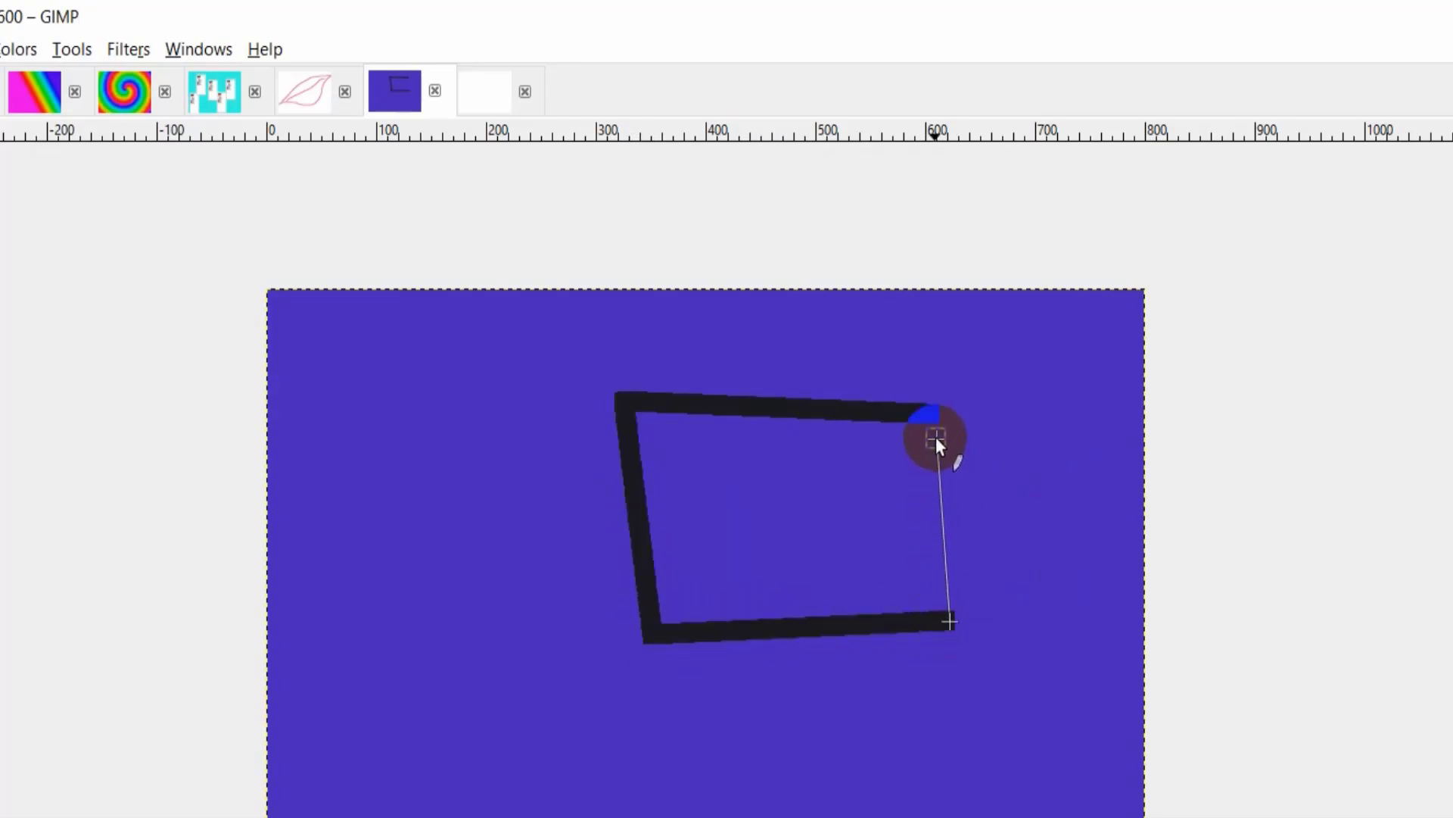
{"action": "left_click", "coordinate": [938, 421], "text": "shift"}
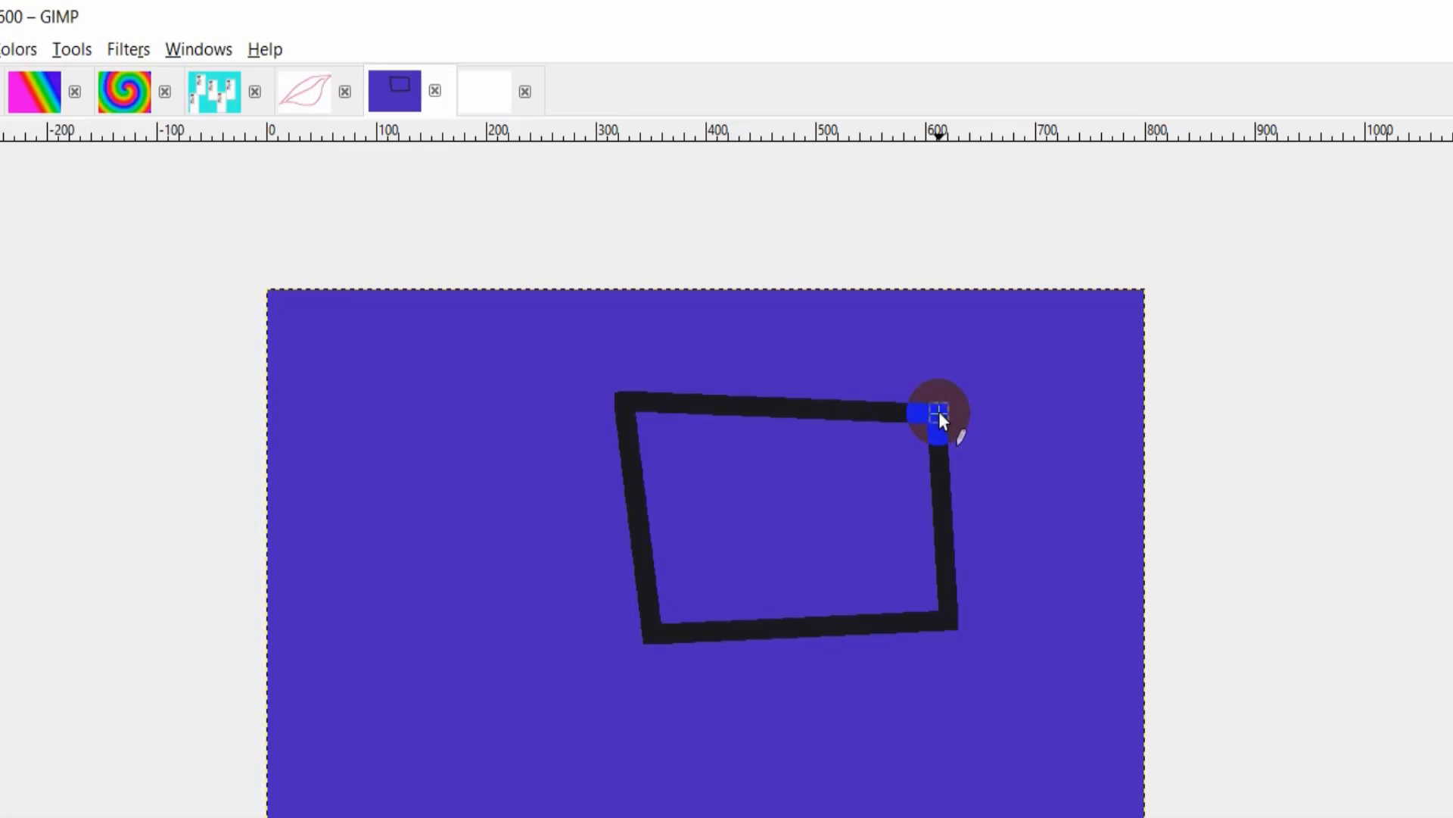
Draw a triangular tip on the four-sided shape's right edge and a separate triangle about 135 px wide and 210 px tall to its left
{"action": "left_click", "coordinate": [1078, 495], "text": "shift"}
{"action": "left_click", "coordinate": [950, 608], "text": "shift"}
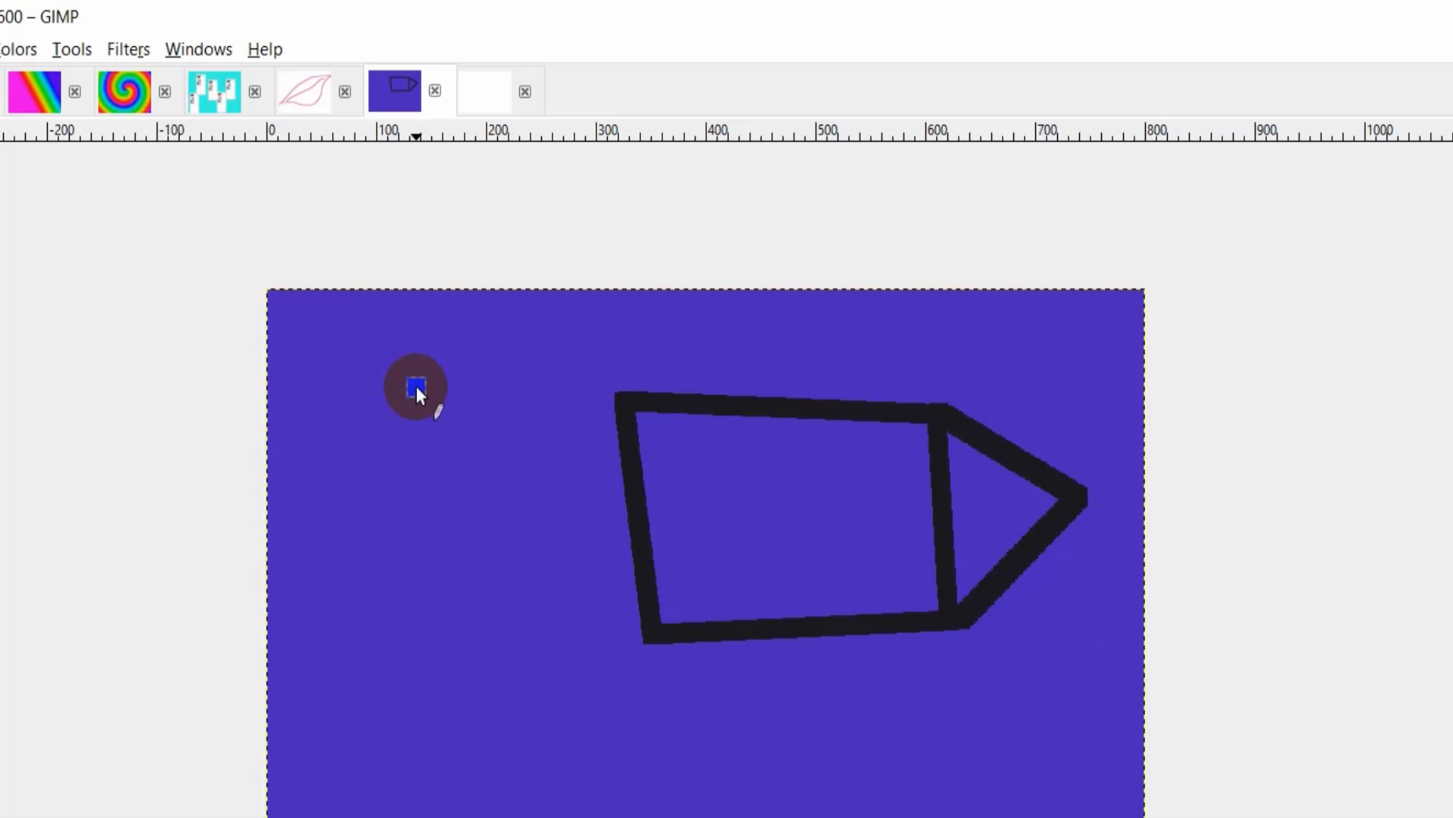
{"action": "left_click", "coordinate": [415, 387]}
{"action": "left_click", "coordinate": [412, 614], "text": "shift"}
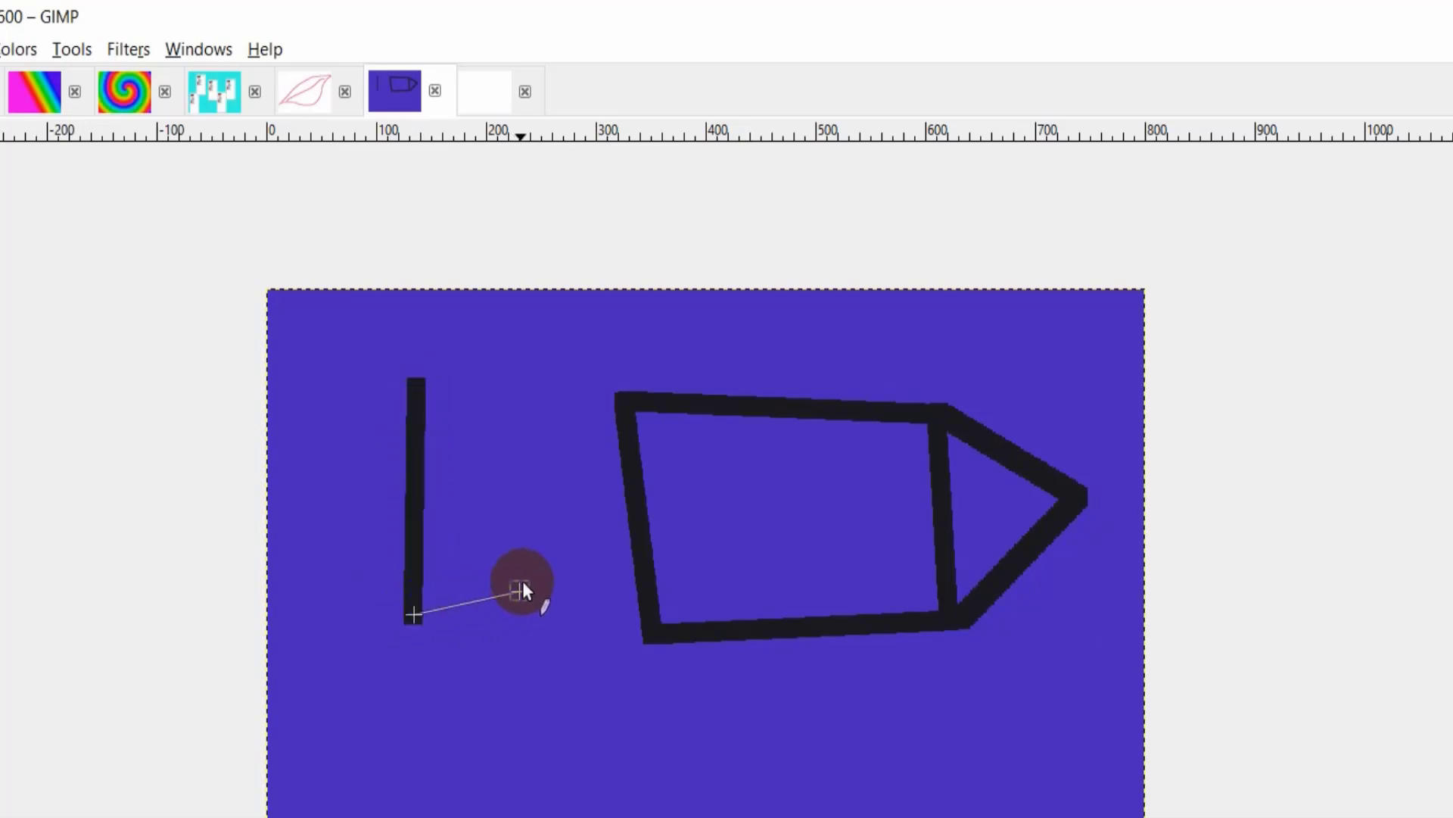
{"action": "left_click", "coordinate": [560, 527], "text": "shift"}
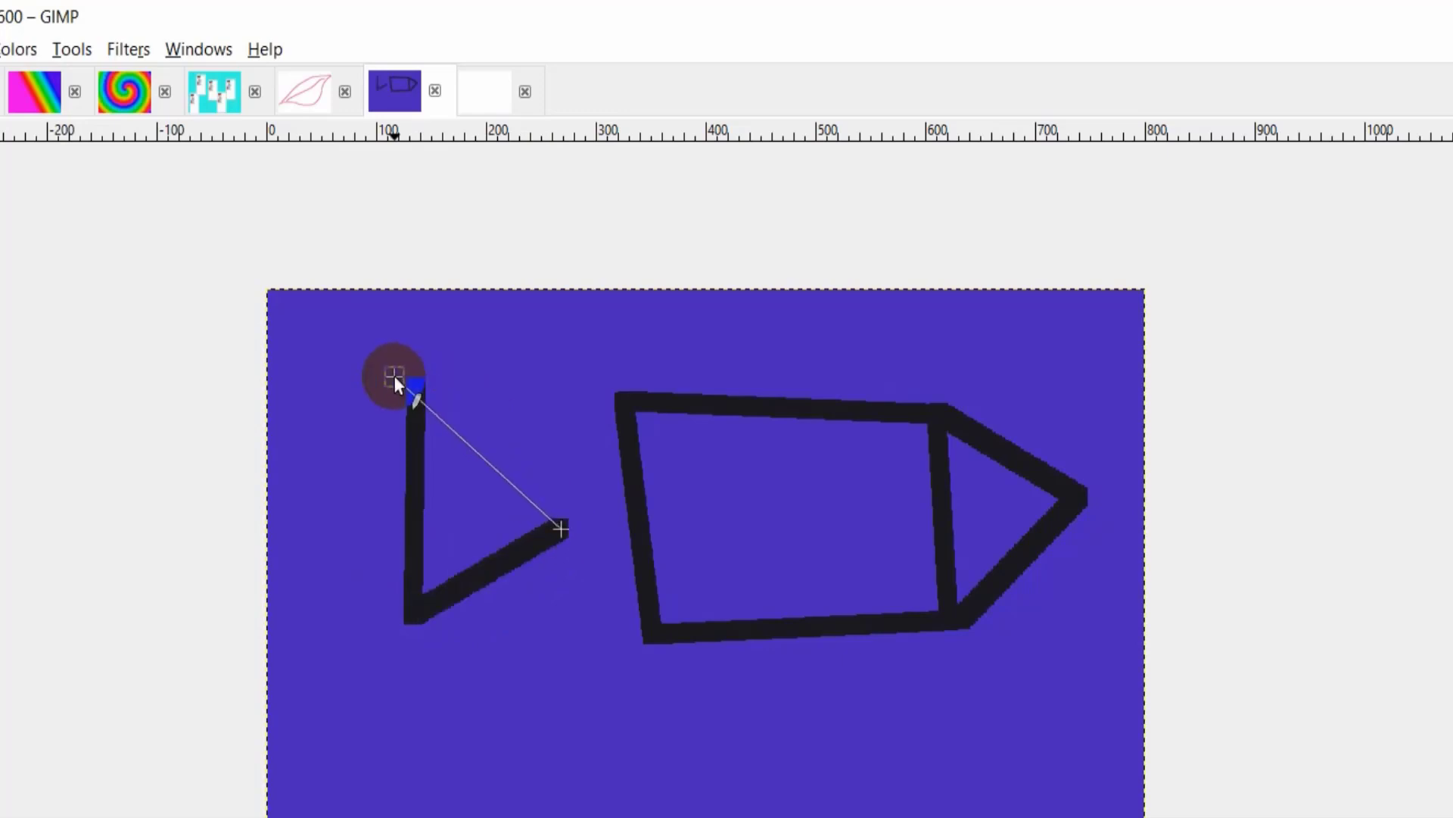
{"action": "left_click", "coordinate": [414, 380], "text": "shift"}
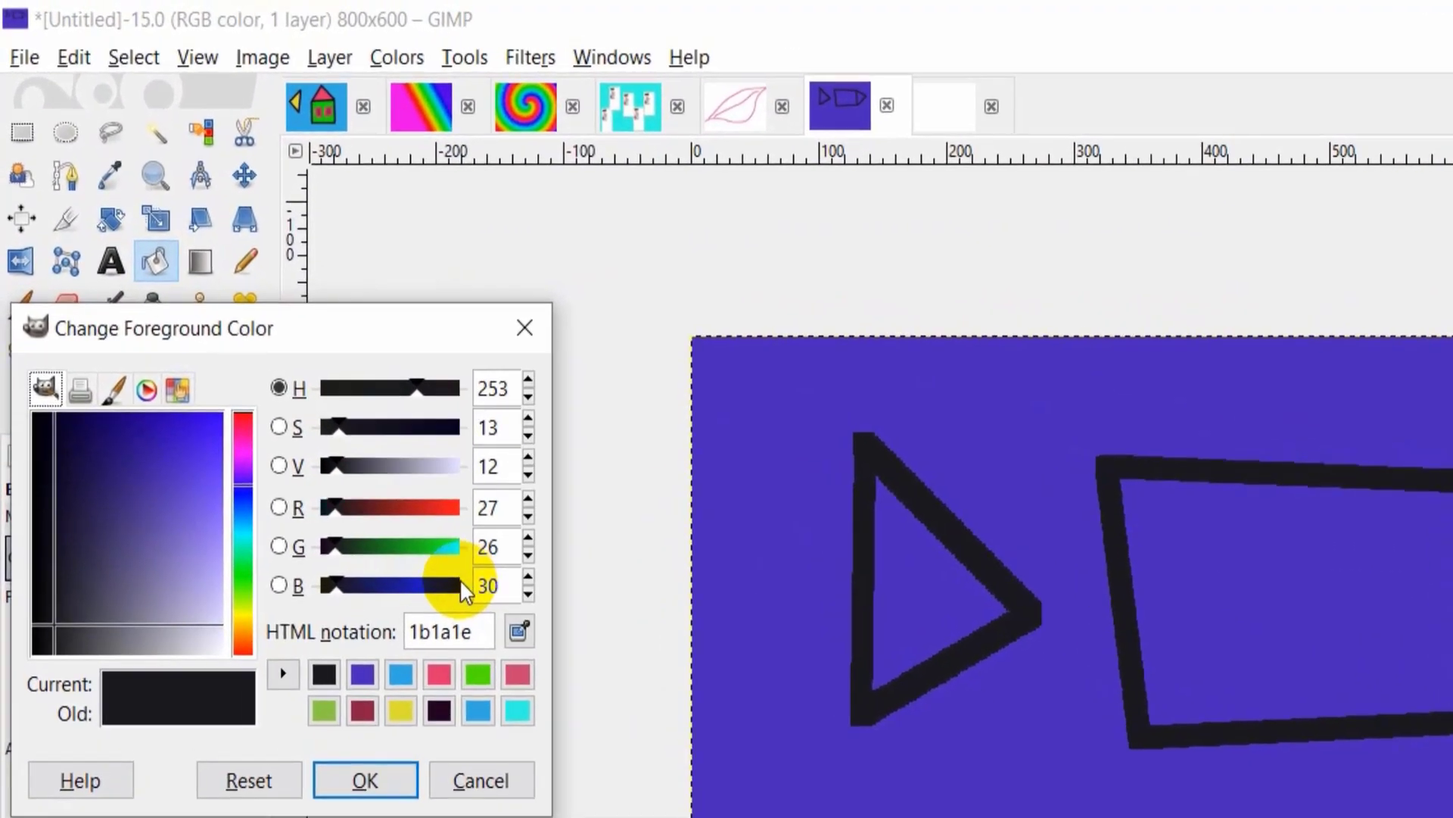
Set the foreground colour to bright green 1be71e and bucket-fill the separate triangle and the triangular tip
{"action": "left_click", "coordinate": [447, 545]}
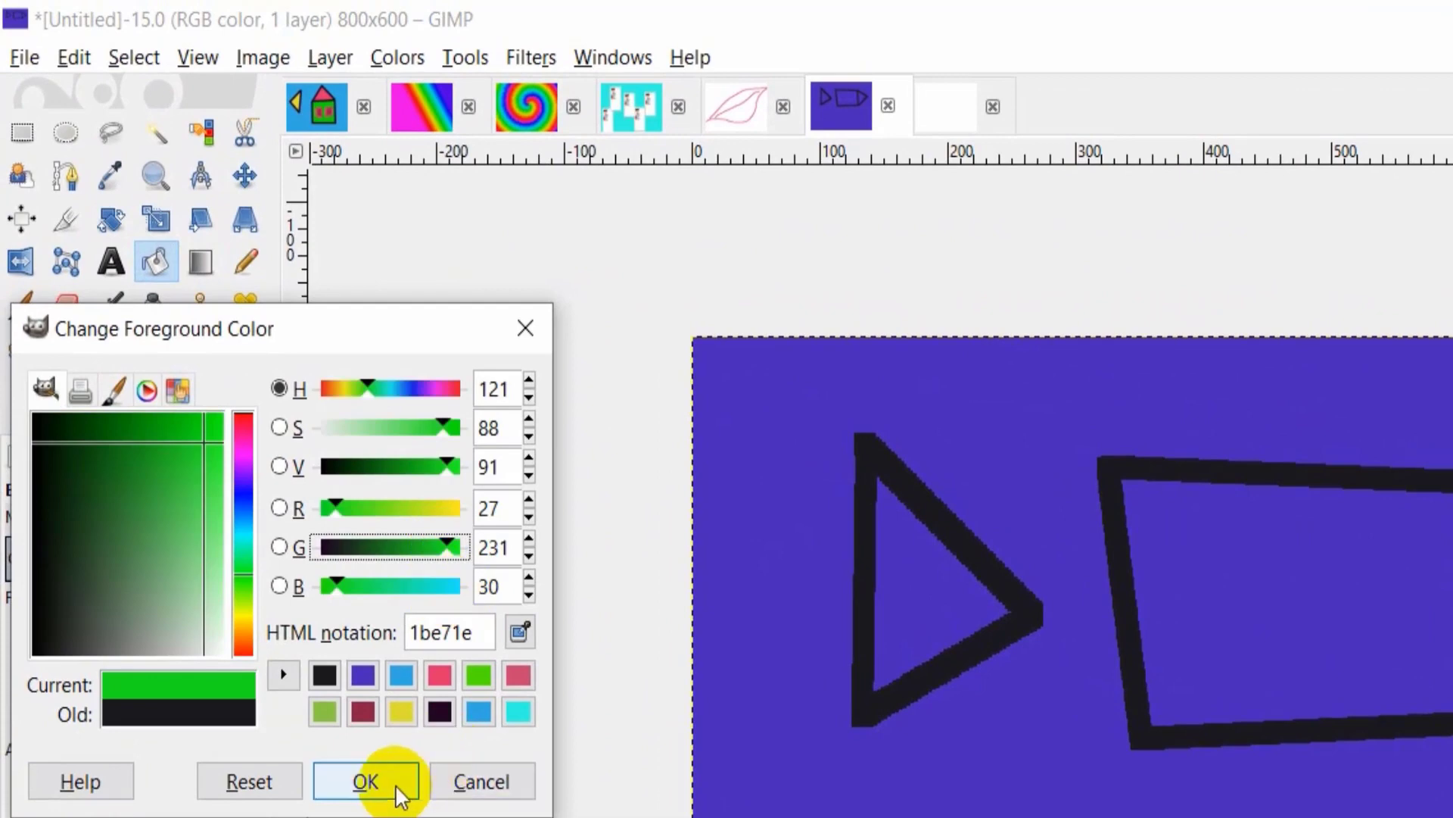
{"action": "left_click", "coordinate": [390, 781]}
{"action": "left_click", "coordinate": [915, 629]}
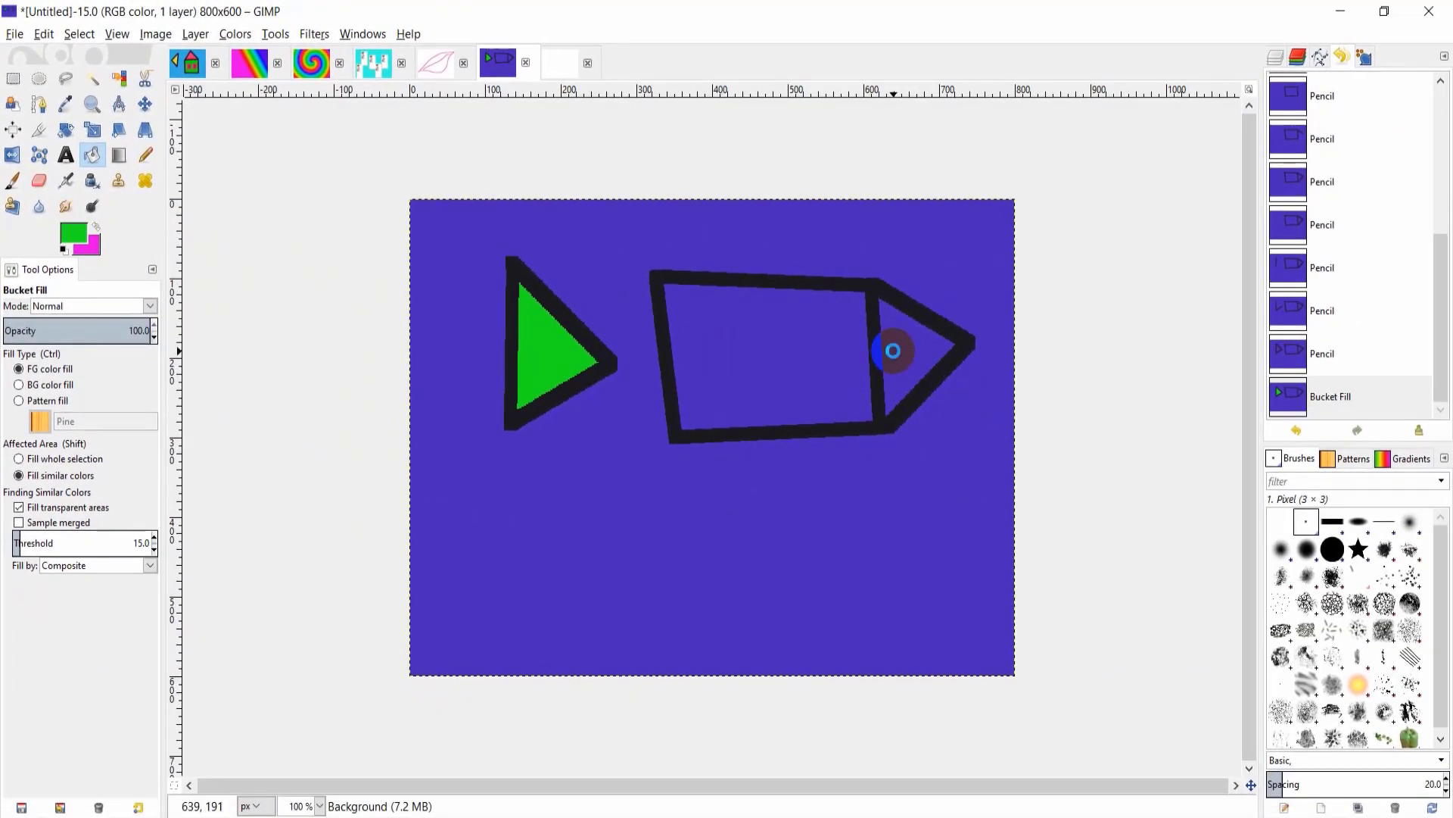
{"action": "left_click", "coordinate": [1315, 513]}
Set the foreground colour to dark green 1b841e and bucket-fill the four-sided shape
{"action": "left_click", "coordinate": [66, 240]}
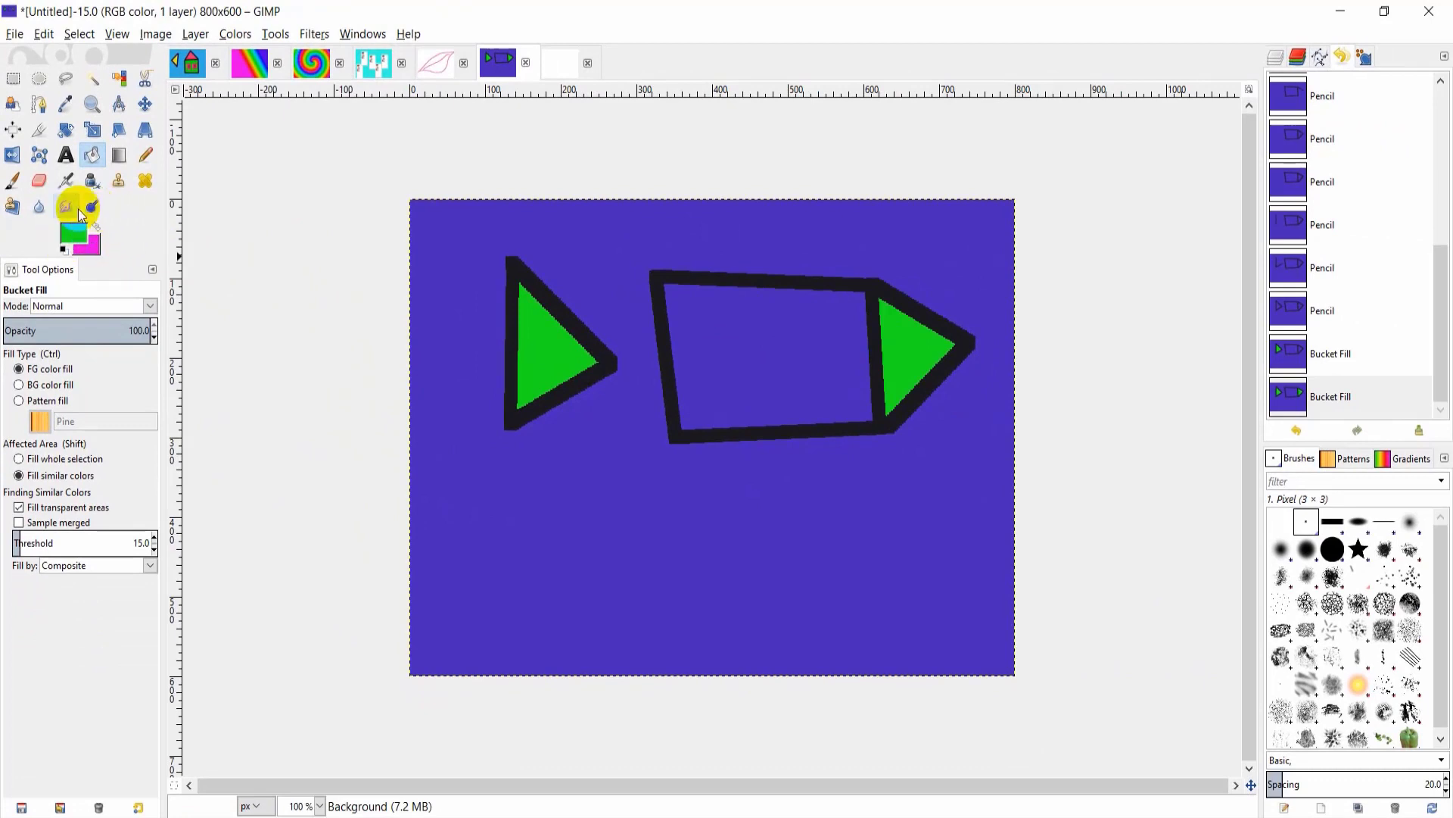
{"action": "left_click", "coordinate": [76, 237]}
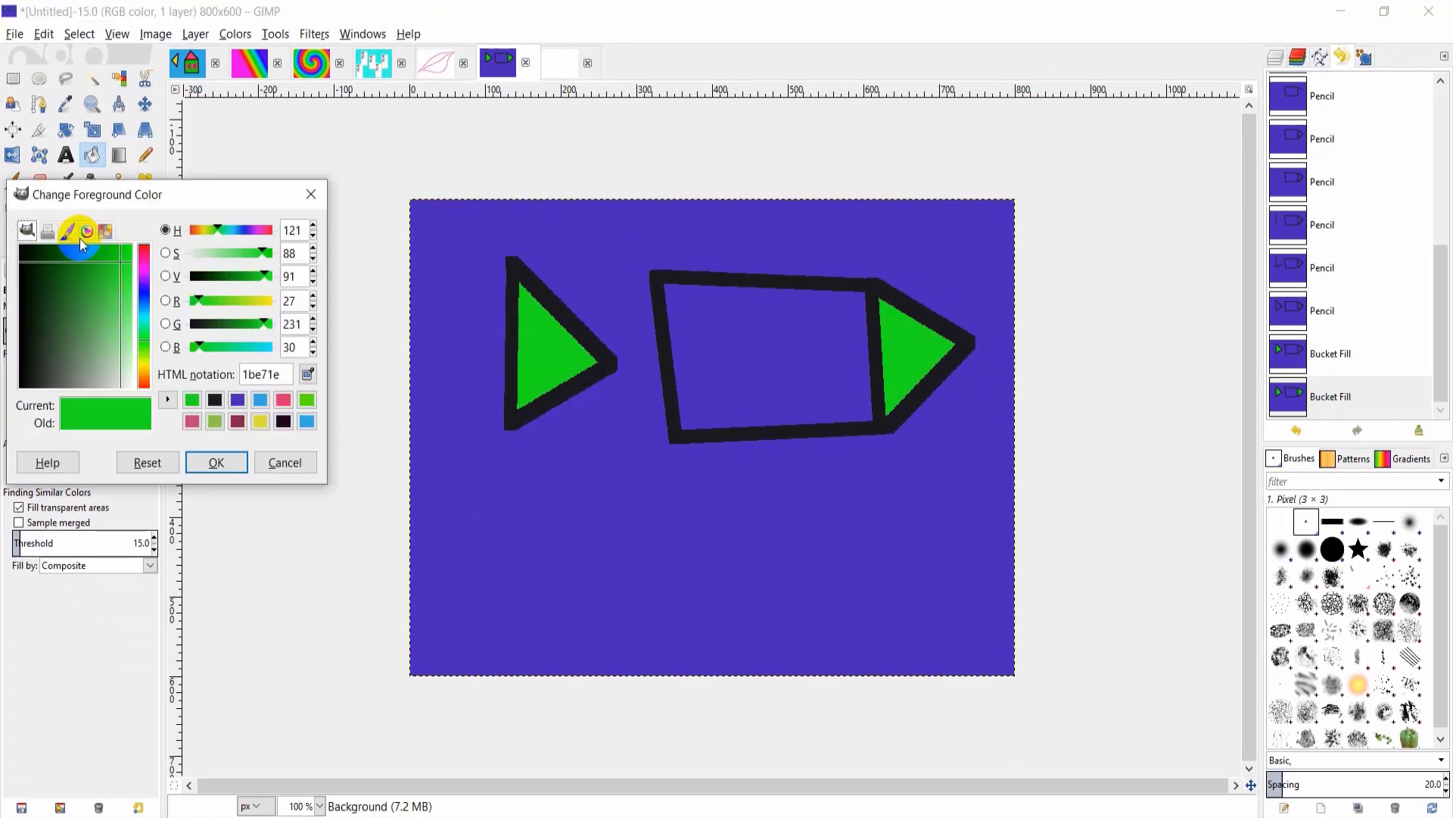
{"action": "left_click", "coordinate": [233, 324]}
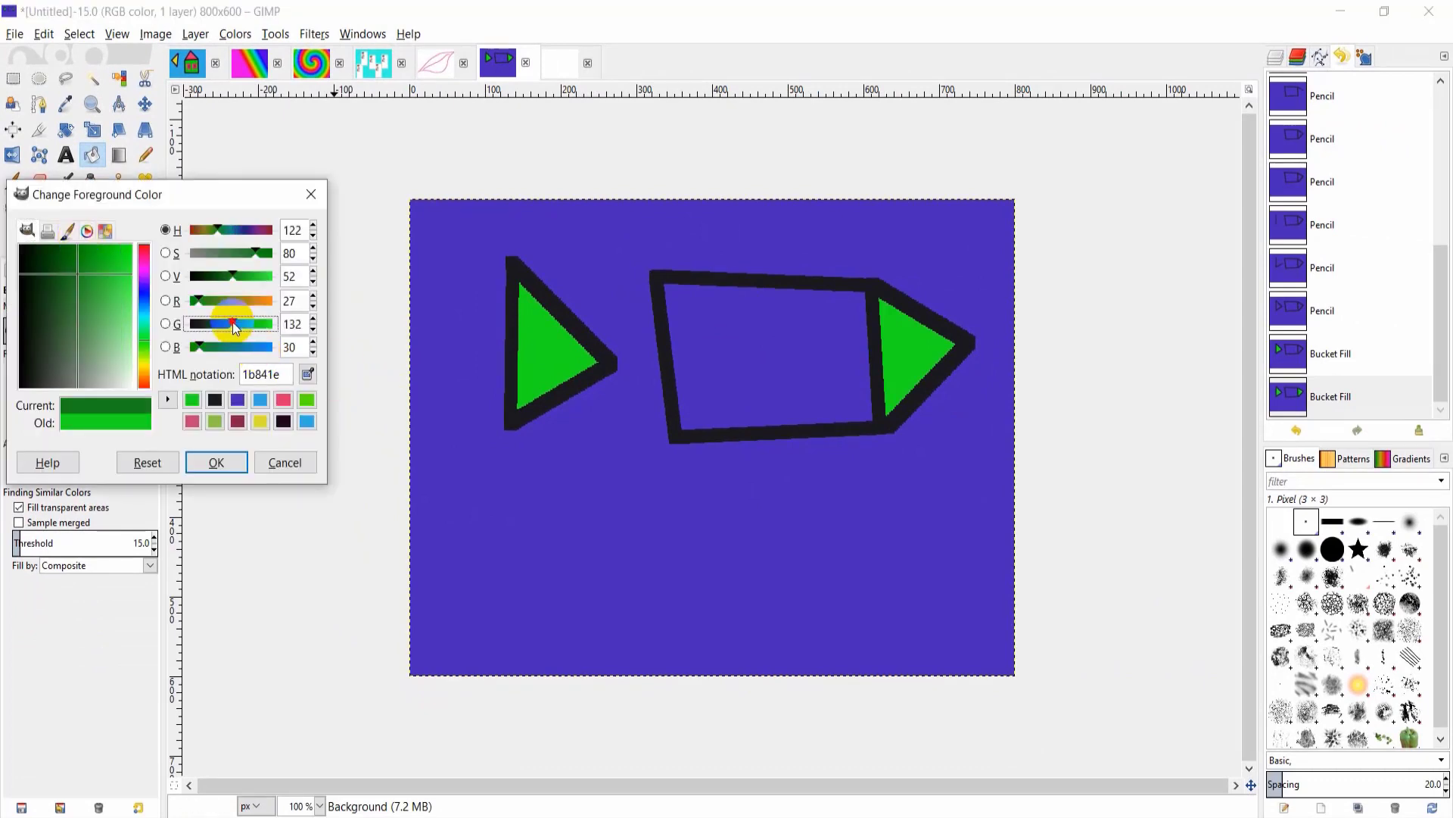
{"action": "left_click", "coordinate": [217, 463]}
{"action": "left_click", "coordinate": [811, 363]}
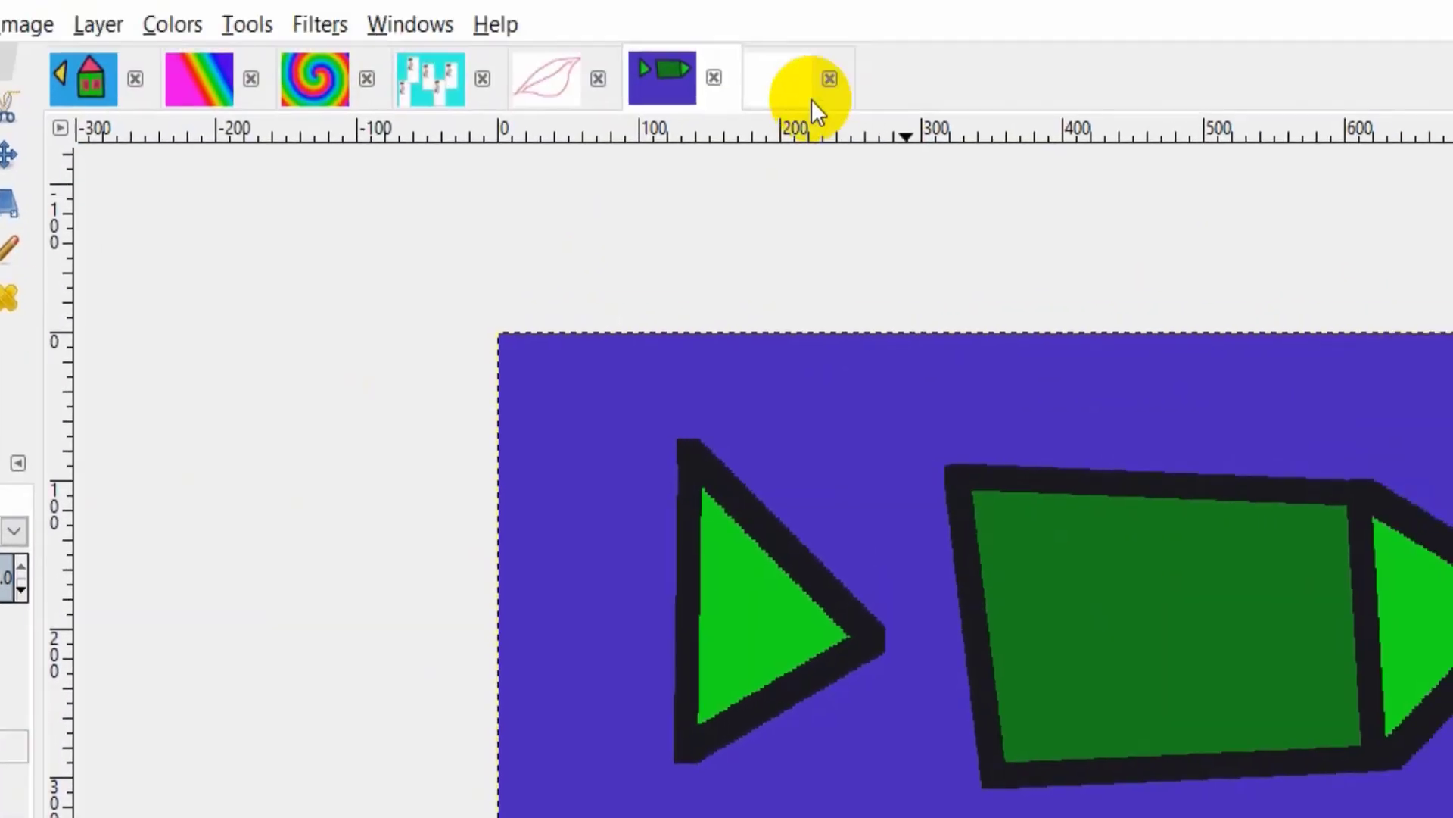
Switch to the blank white image and choose the 2. Star brush for the Pencil tool
{"action": "left_click", "coordinate": [795, 83]}
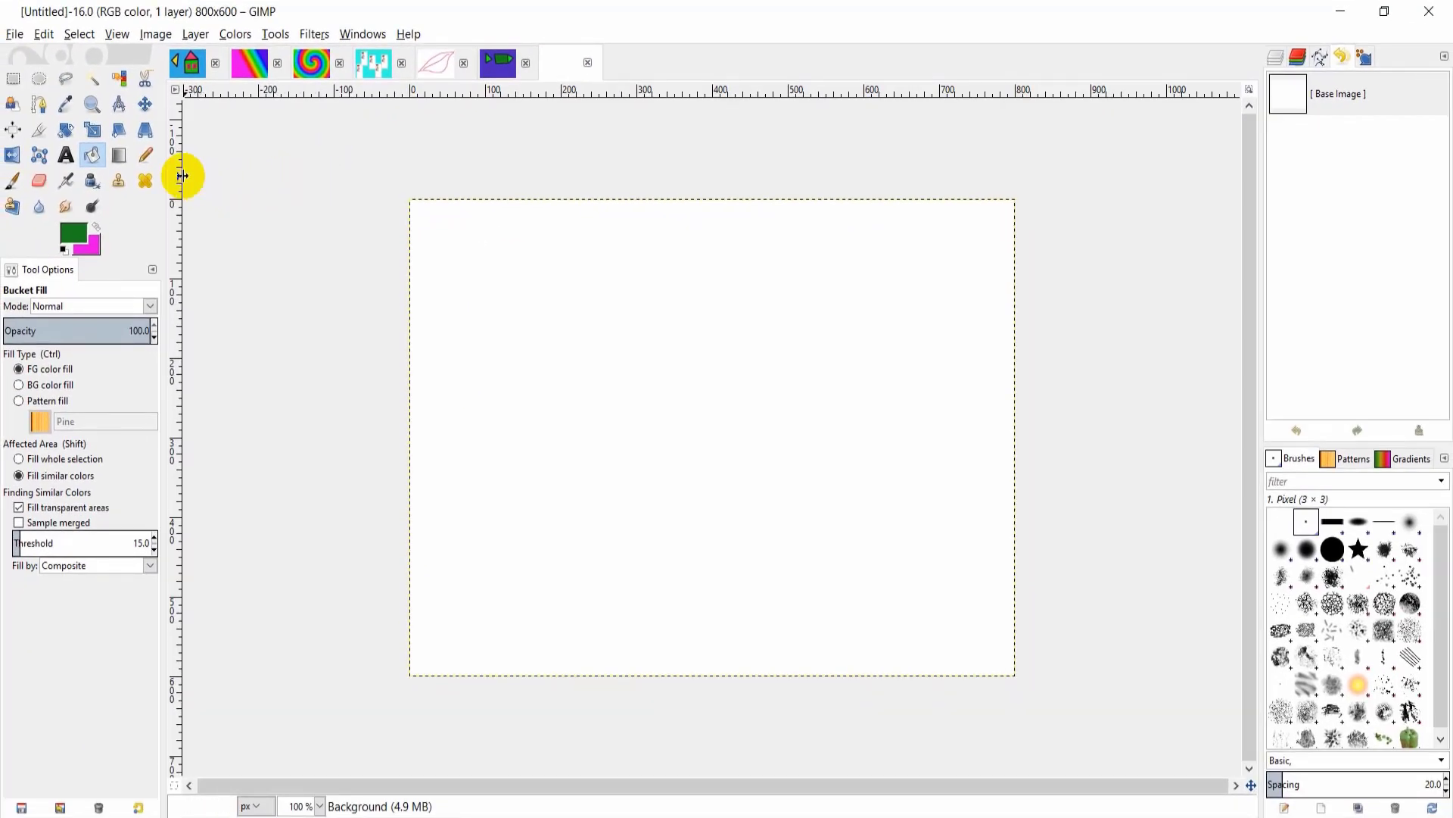
{"action": "left_click", "coordinate": [145, 156]}
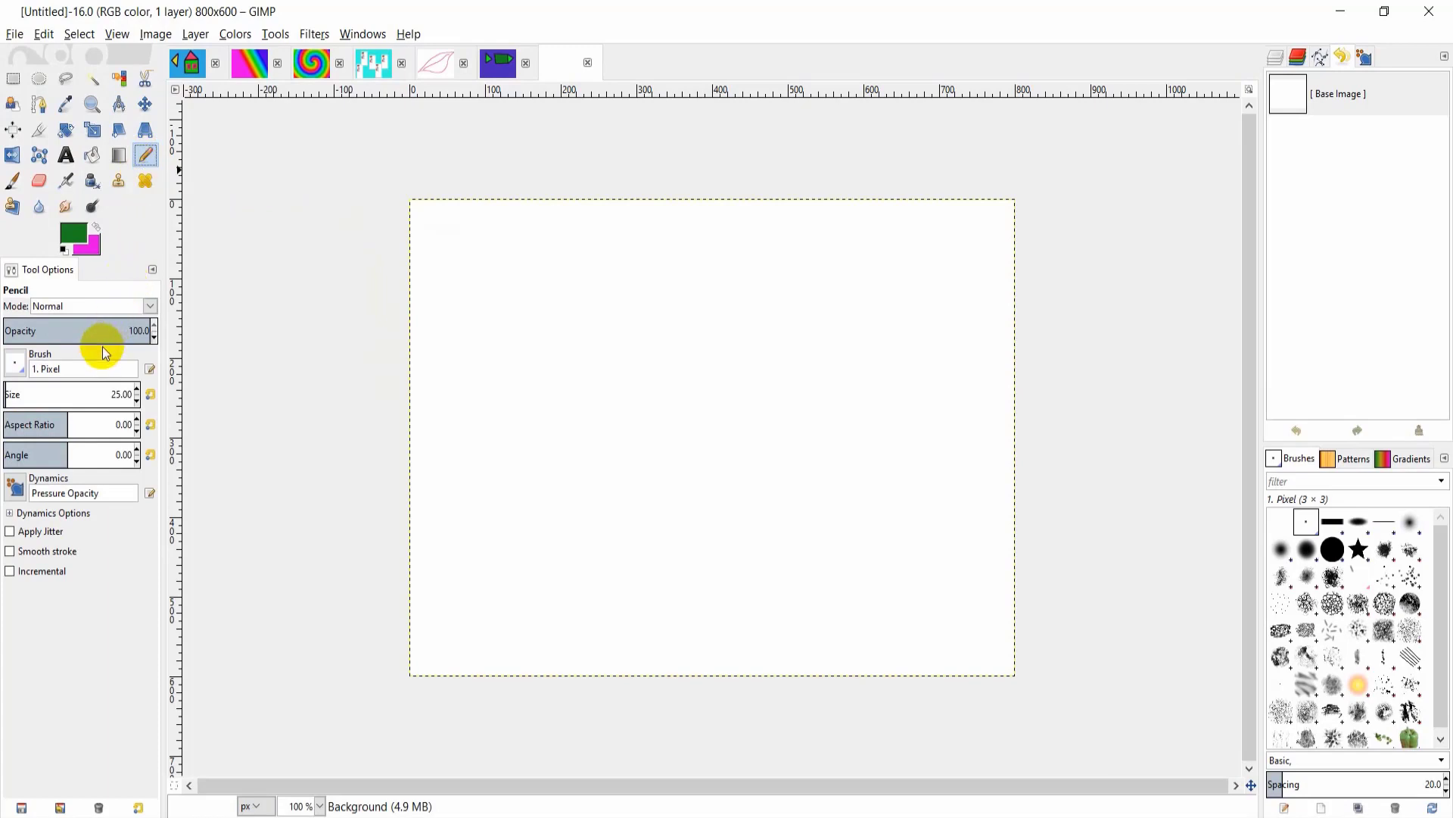
{"action": "left_click", "coordinate": [16, 365]}
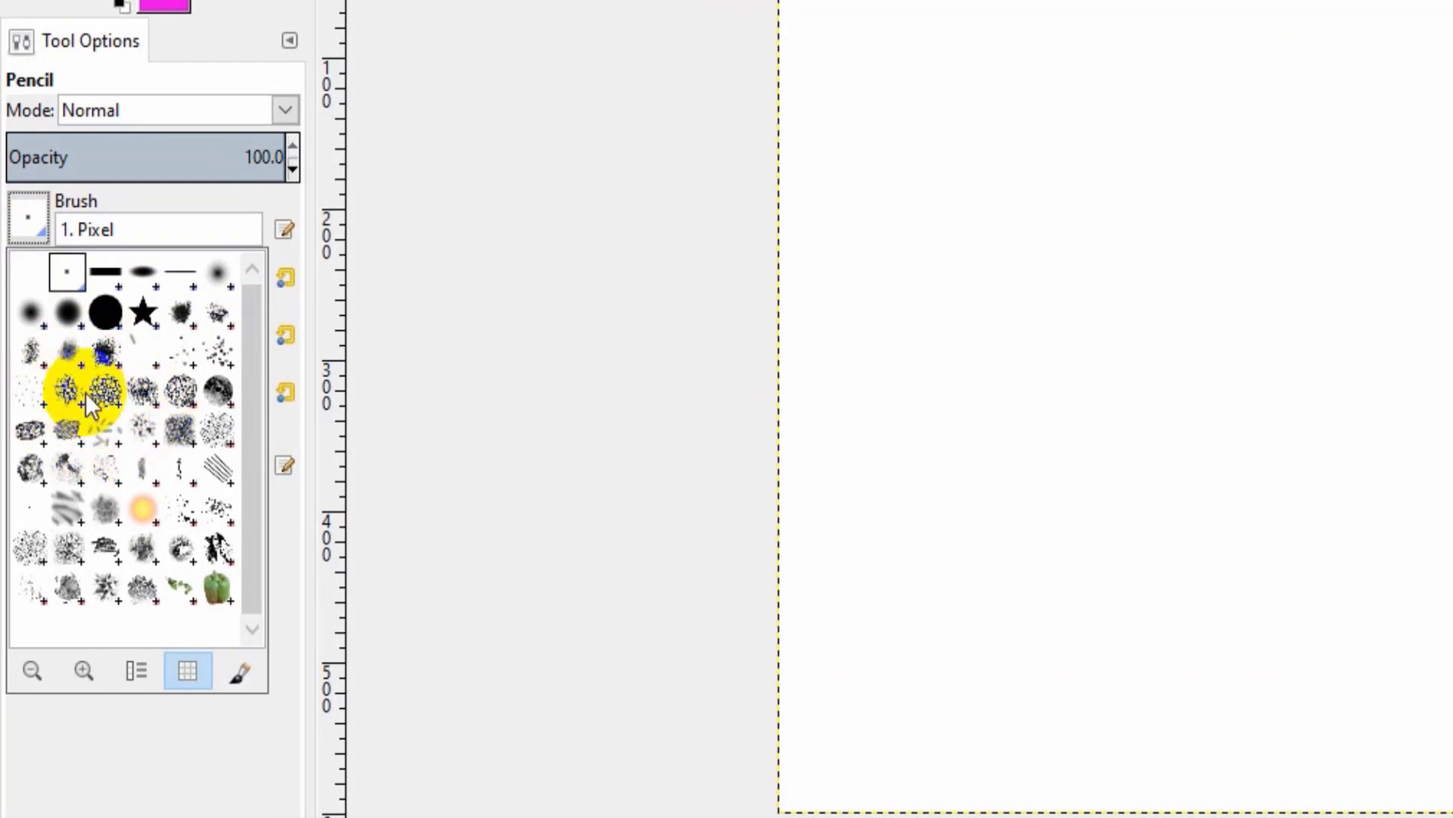
{"action": "left_click_drag", "start_coordinate": [145, 318], "coordinate": [146, 285]}
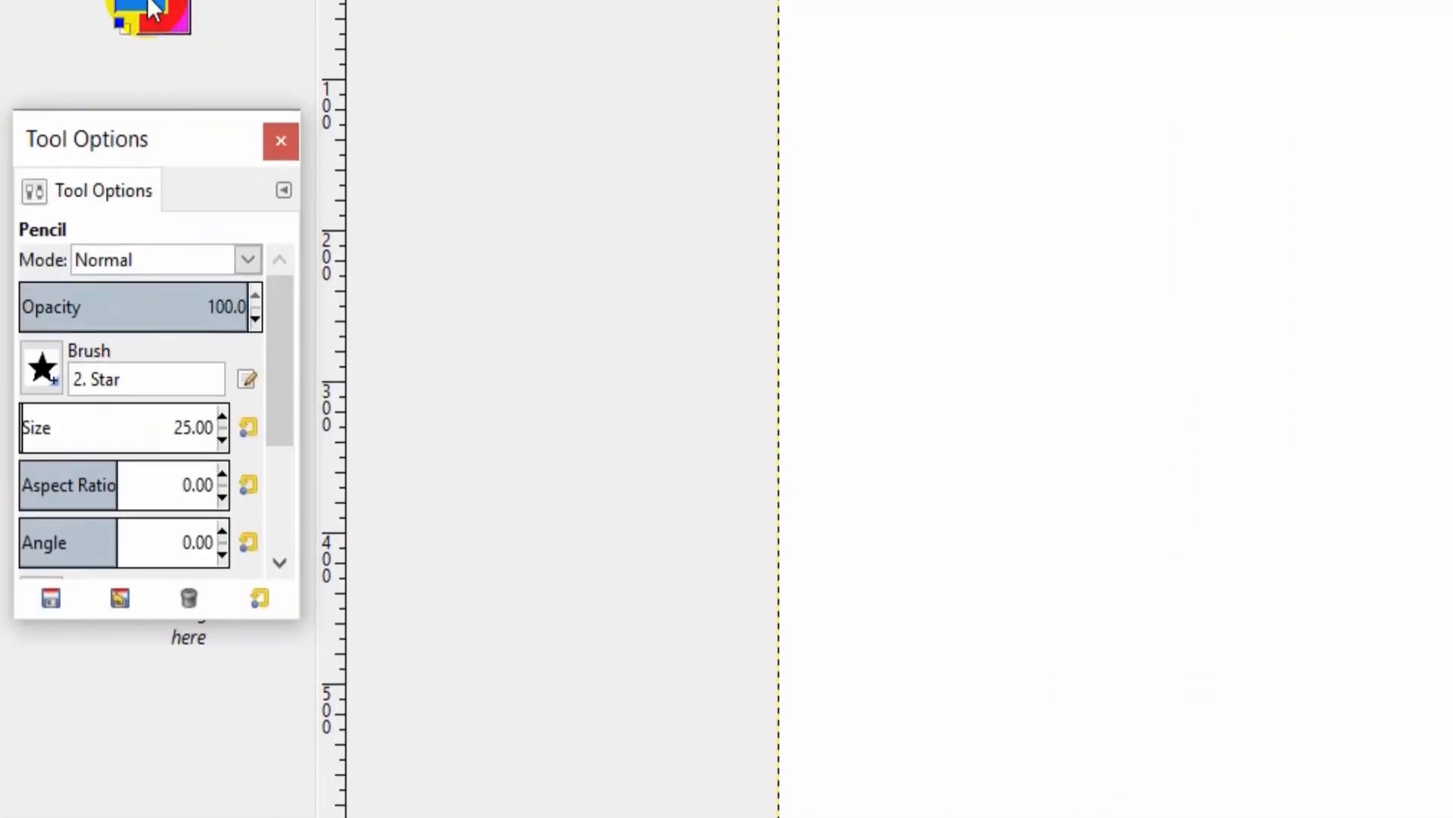
Change the foreground colour to pink e52789
{"action": "left_click", "coordinate": [154, 9]}
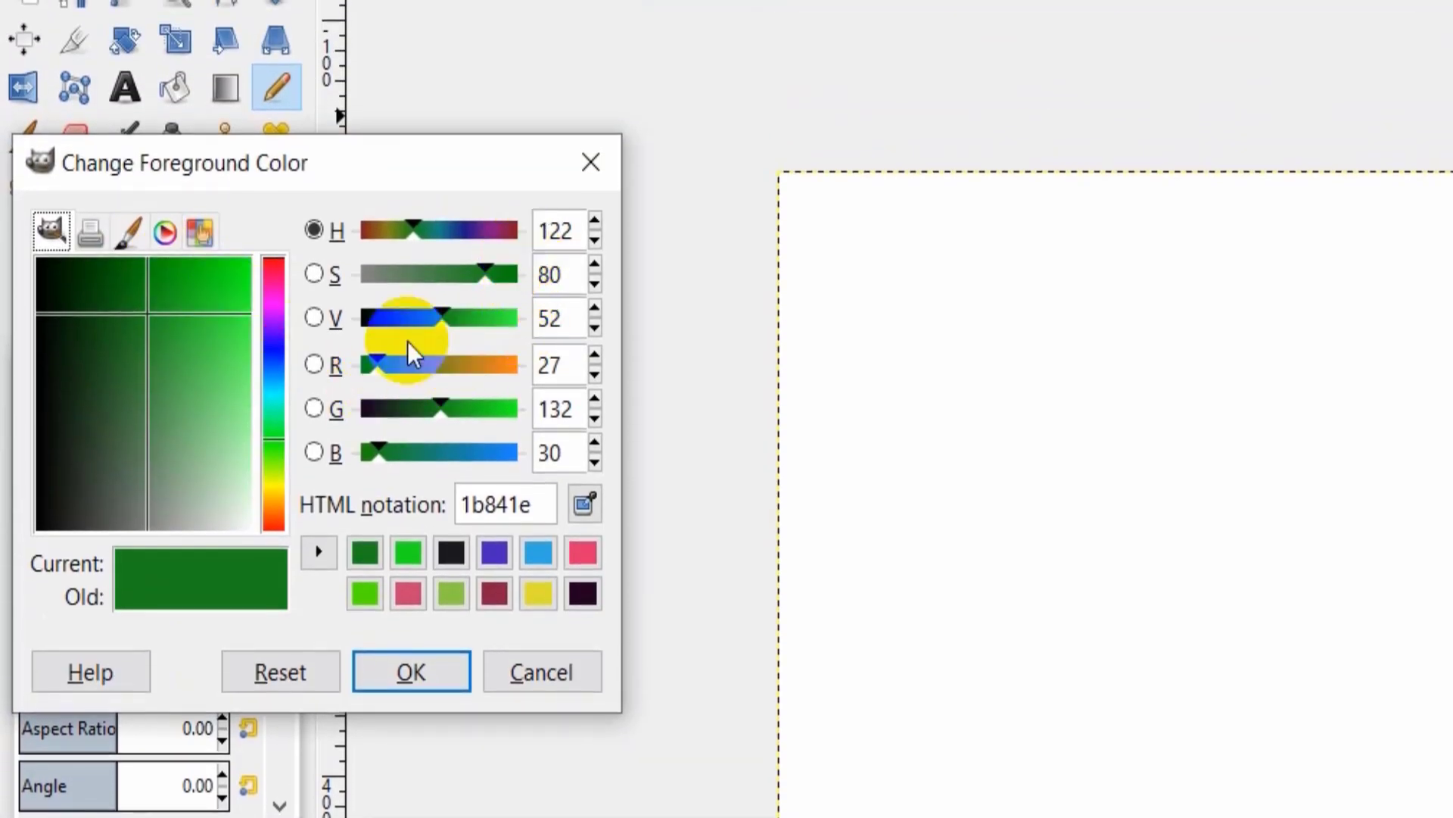
{"action": "left_click", "coordinate": [274, 282]}
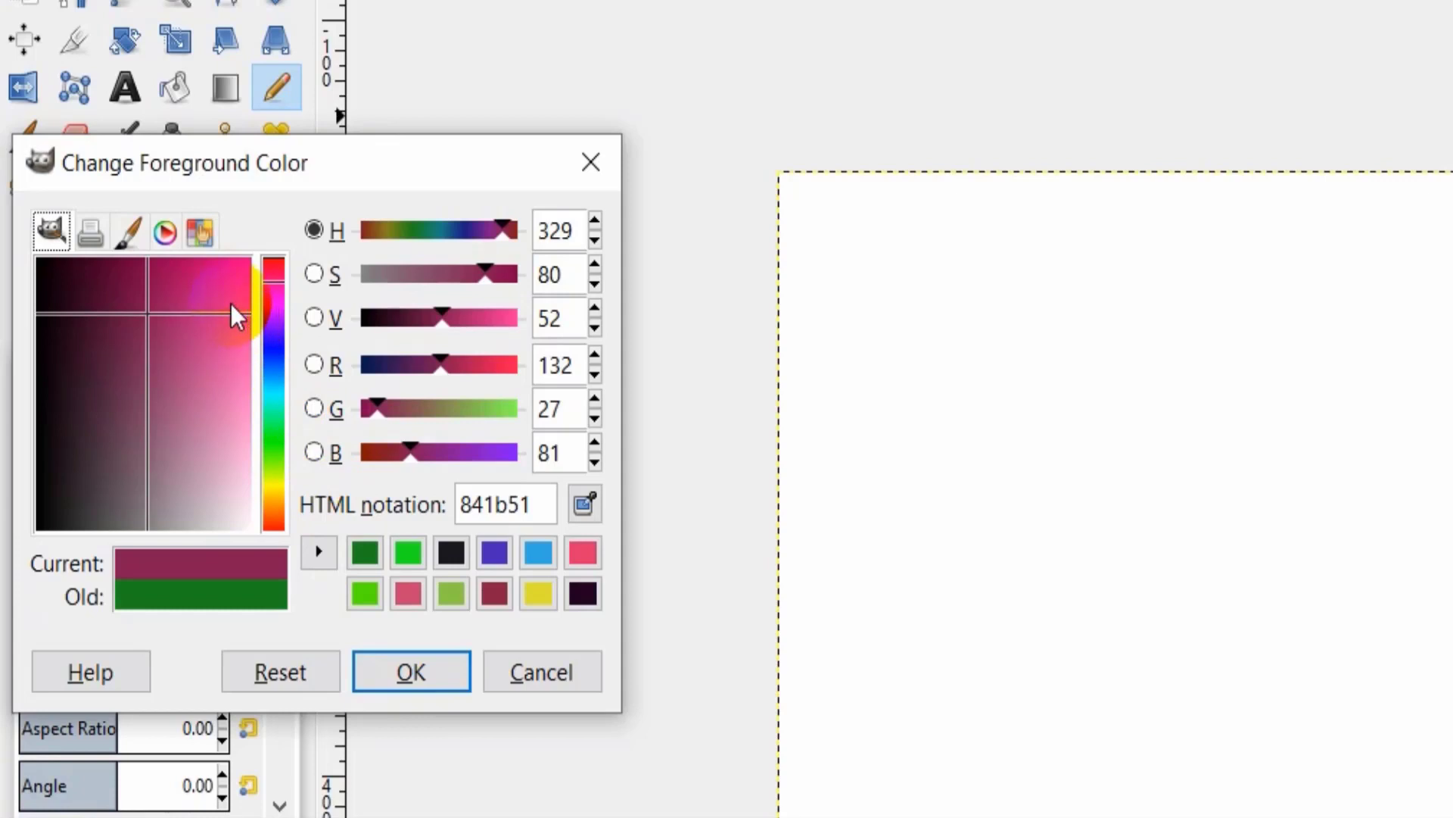
{"action": "mouse_move", "coordinate": [228, 304]}
{"action": "left_mouse_down"}
{"action": "mouse_move", "coordinate": [165, 283]}
{"action": "mouse_move", "coordinate": [202, 284]}
{"action": "mouse_move", "coordinate": [202, 309]}
{"action": "mouse_move", "coordinate": [230, 306]}
{"action": "left_mouse_up"}
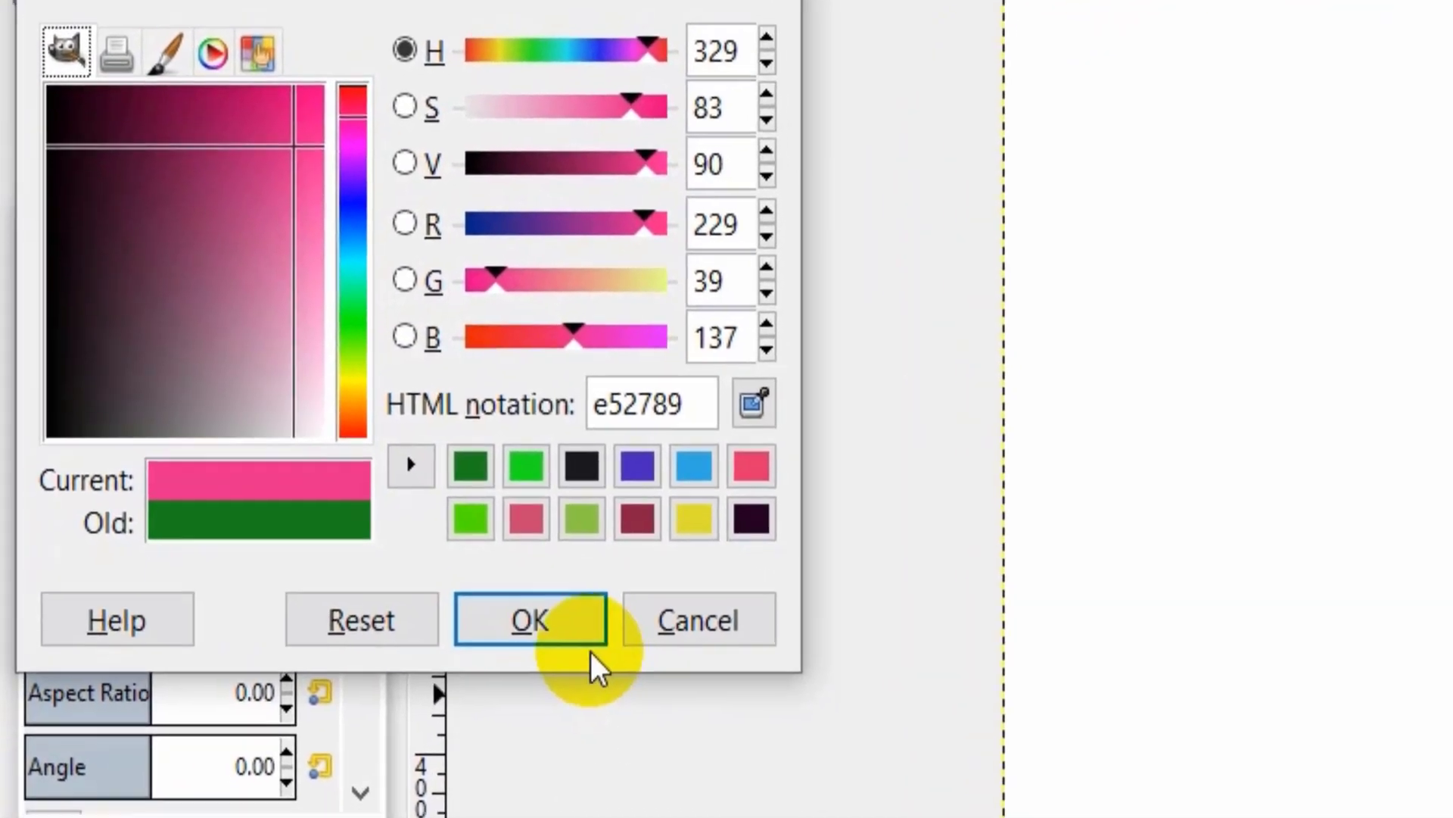
{"action": "left_click", "coordinate": [446, 677]}
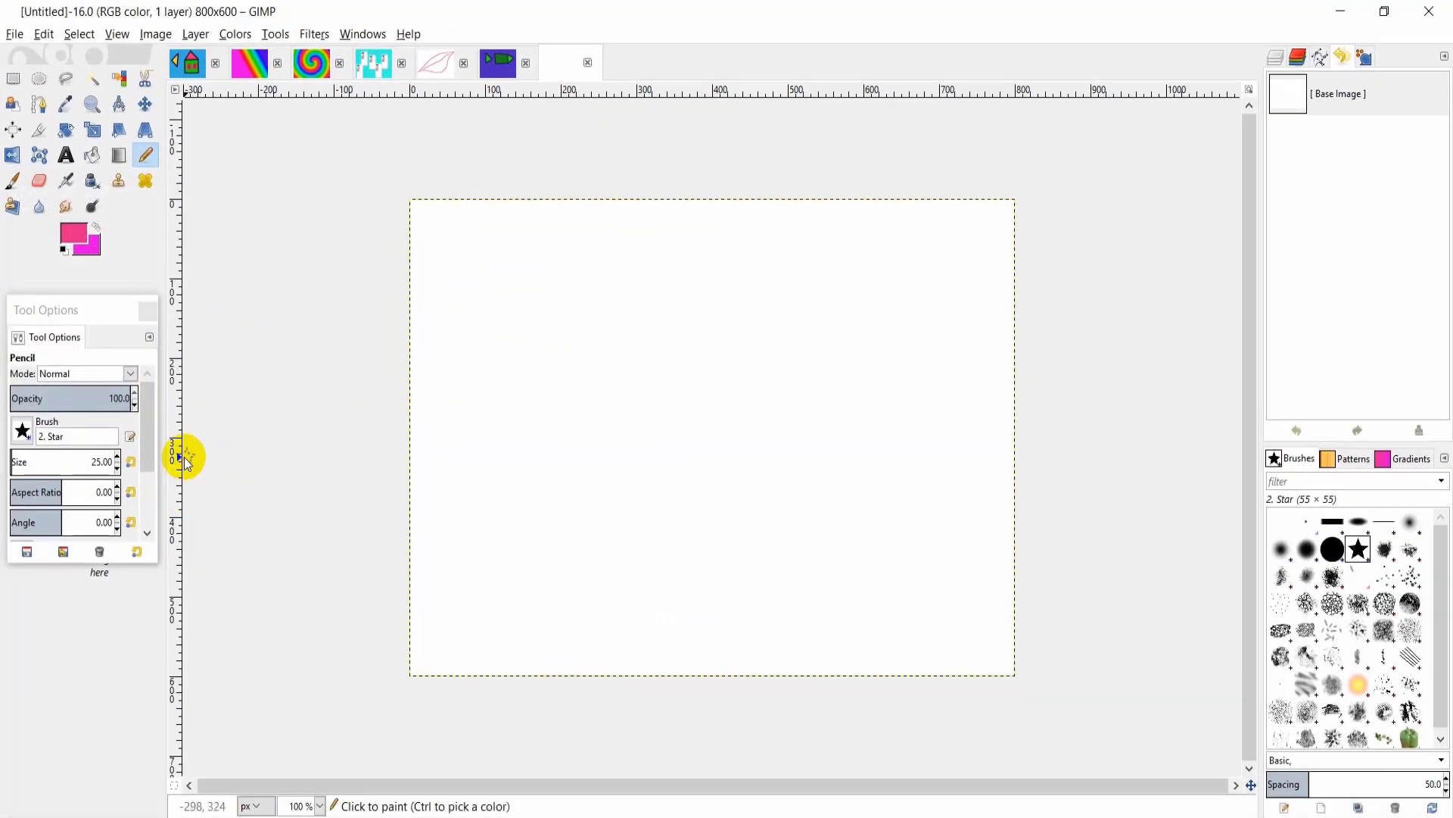
Set the brush size to 35 and stamp a ring of six pink stars with a seventh in its centre on the canvas's lower left
{"action": "left_click", "coordinate": [117, 457]}
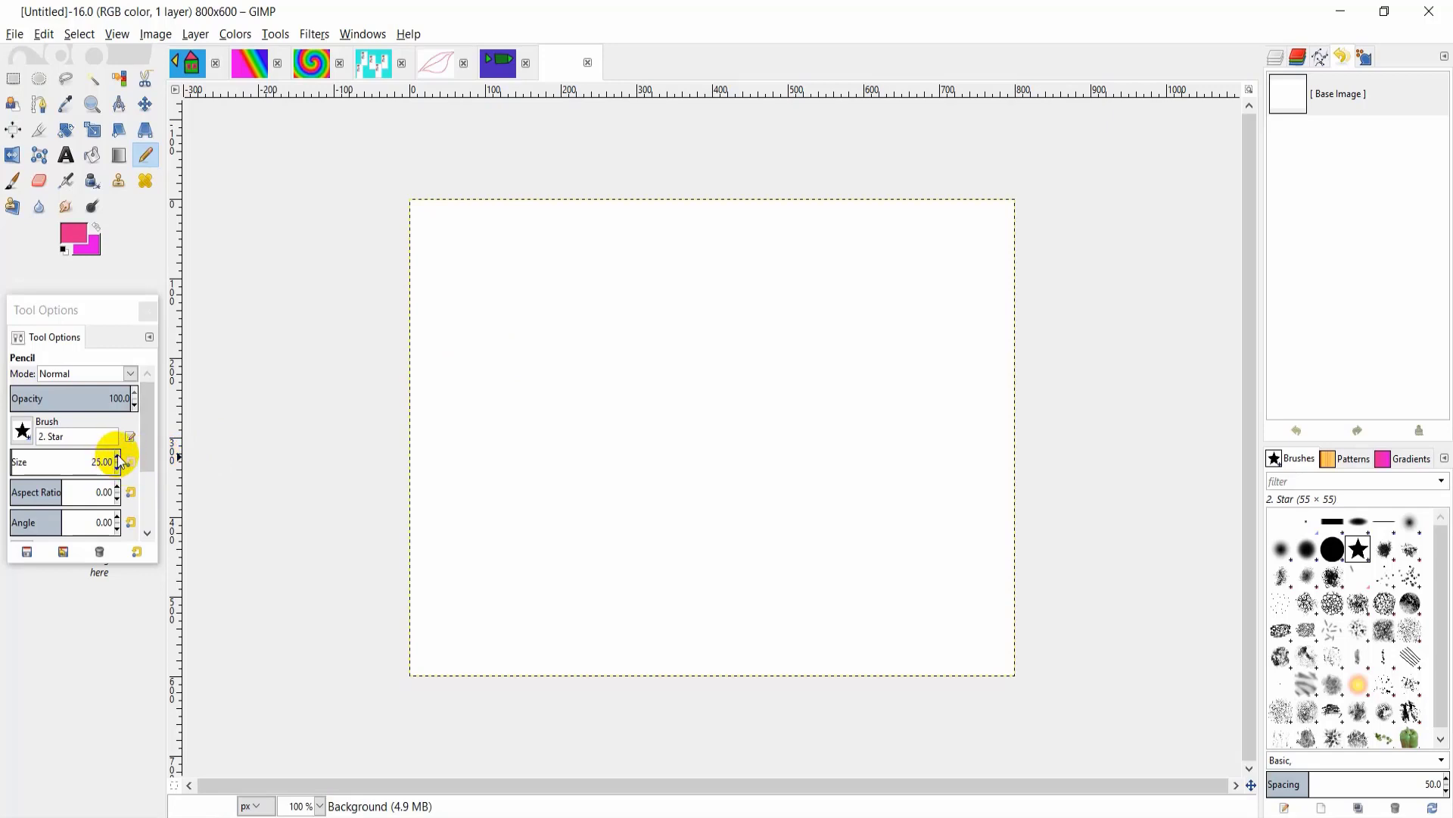
{"action": "left_click", "coordinate": [118, 457]}
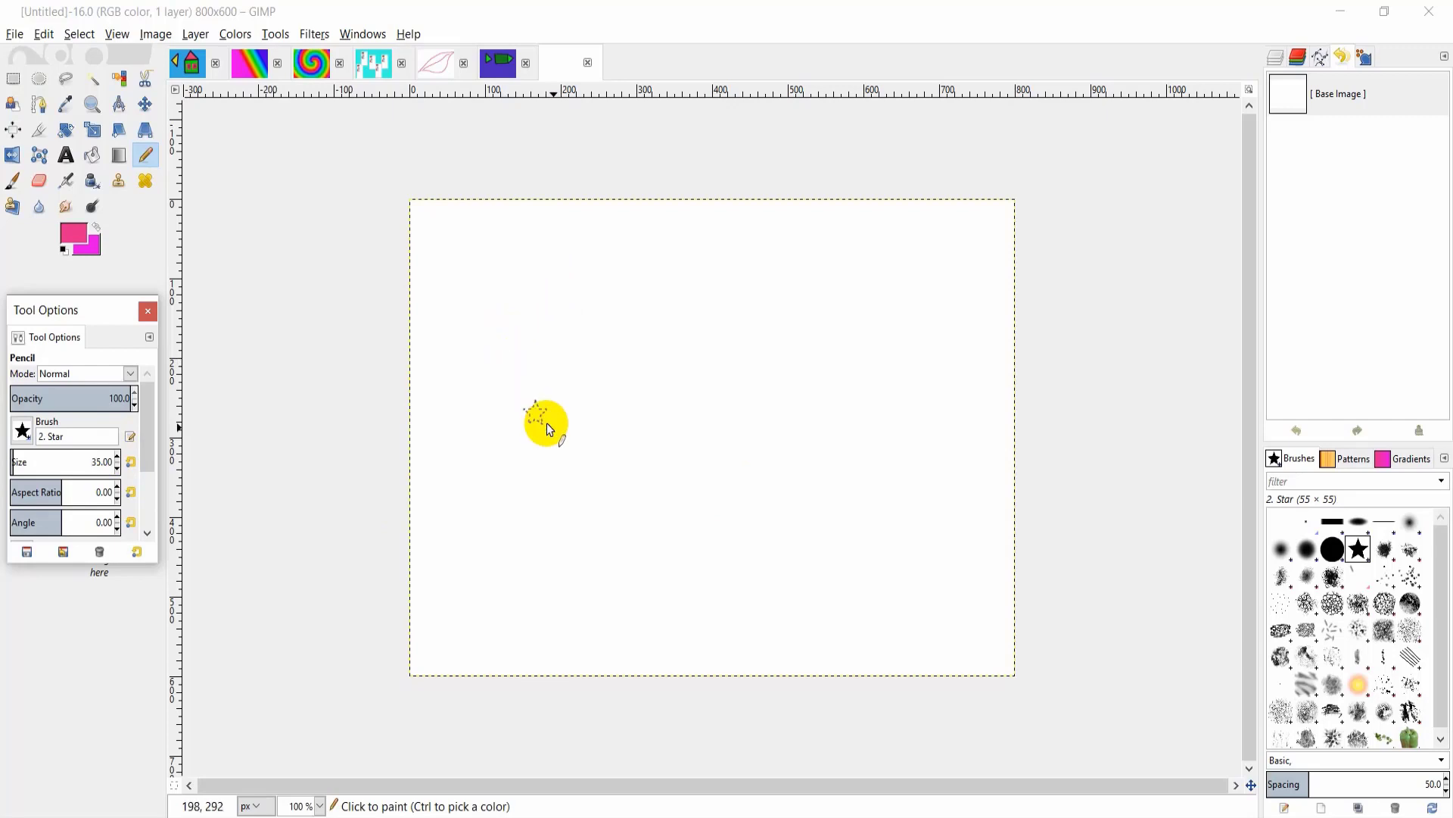
{"action": "left_click", "coordinate": [465, 560]}
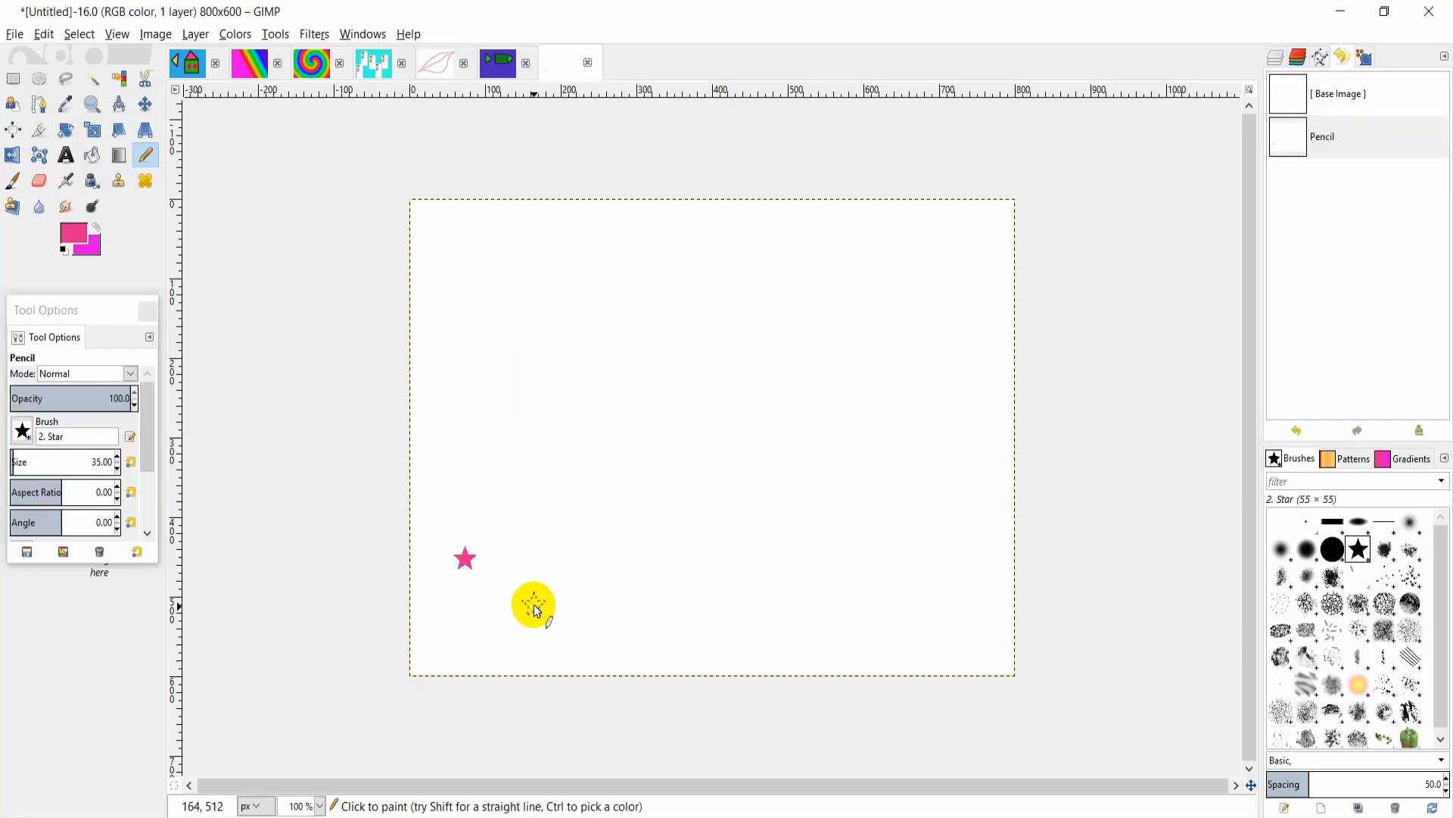
{"action": "left_click", "coordinate": [533, 605]}
{"action": "left_click", "coordinate": [479, 502]}
{"action": "left_click", "coordinate": [534, 477]}
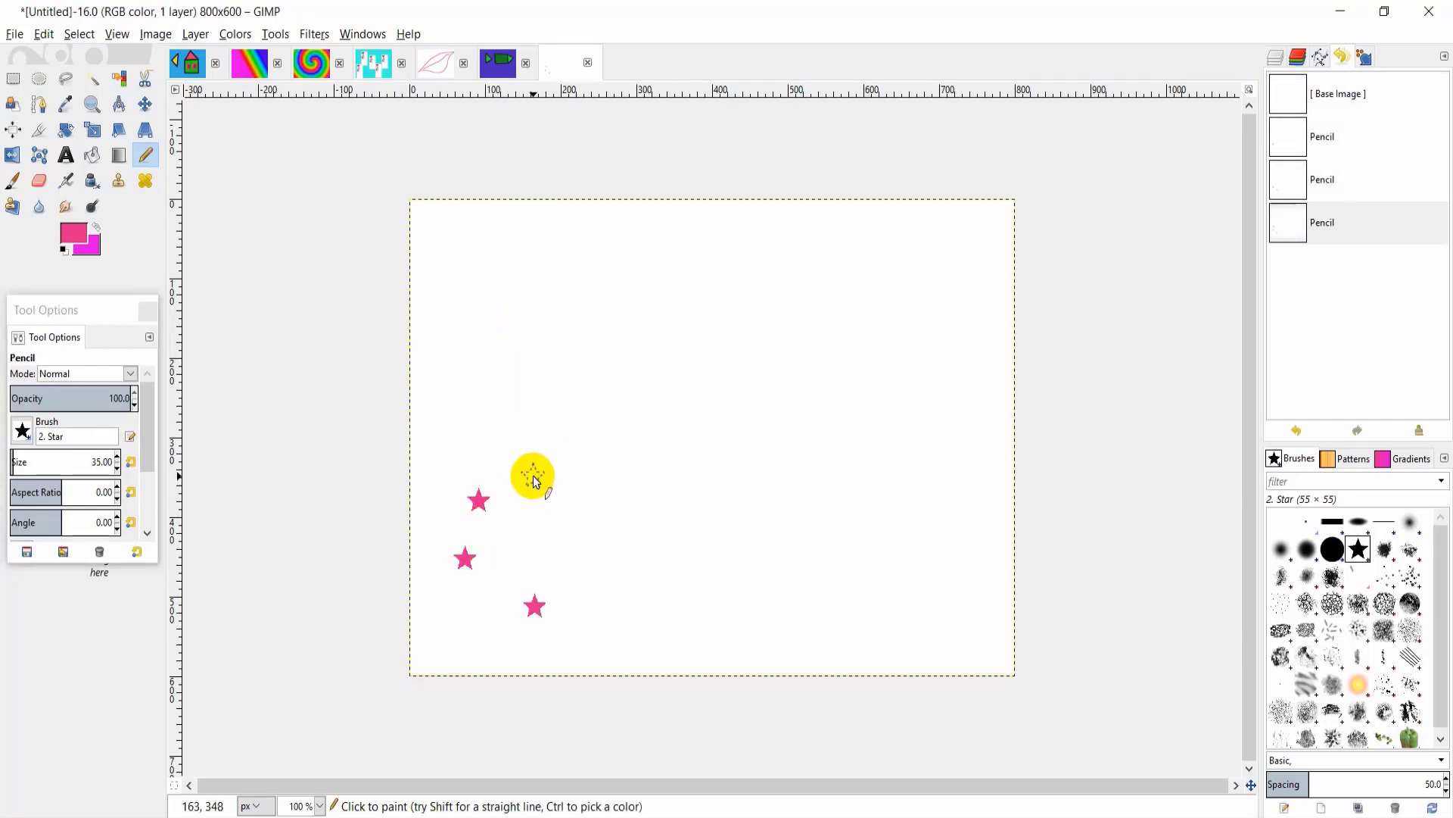
{"action": "left_click", "coordinate": [593, 504]}
{"action": "left_click", "coordinate": [609, 569]}
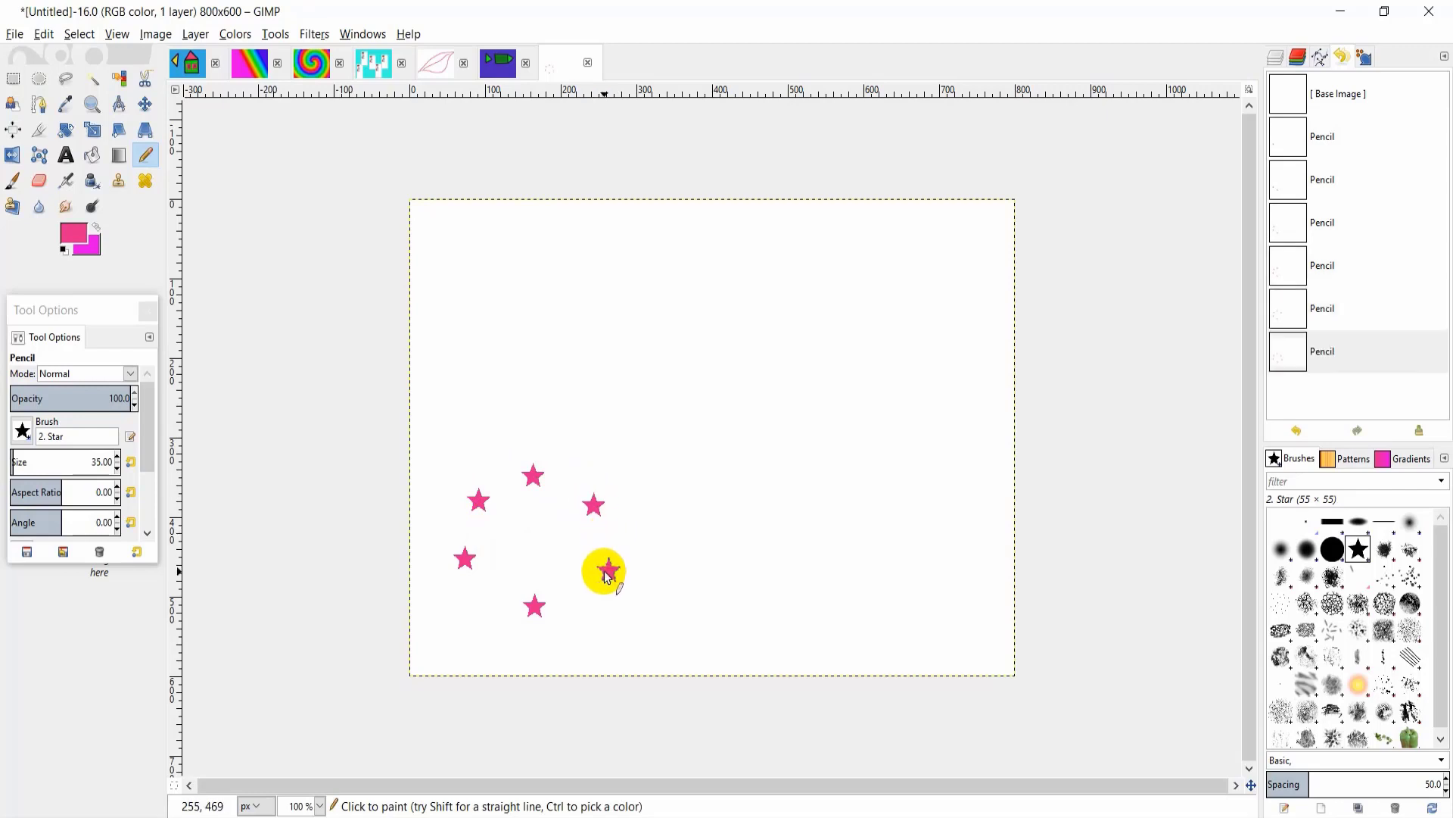
{"action": "left_click", "coordinate": [541, 535]}
Stamp a curved trail of ten pink stars rising from the star ring towards the middle of the canvas
{"action": "left_click", "coordinate": [619, 485]}
{"action": "left_click", "coordinate": [618, 472]}
{"action": "left_click", "coordinate": [631, 439]}
{"action": "left_click", "coordinate": [662, 406]}
{"action": "left_click", "coordinate": [685, 395]}
{"action": "left_click", "coordinate": [710, 389]}
{"action": "left_click", "coordinate": [721, 389]}
{"action": "left_click", "coordinate": [730, 388]}
{"action": "left_click", "coordinate": [777, 388]}
{"action": "left_click", "coordinate": [755, 394]}
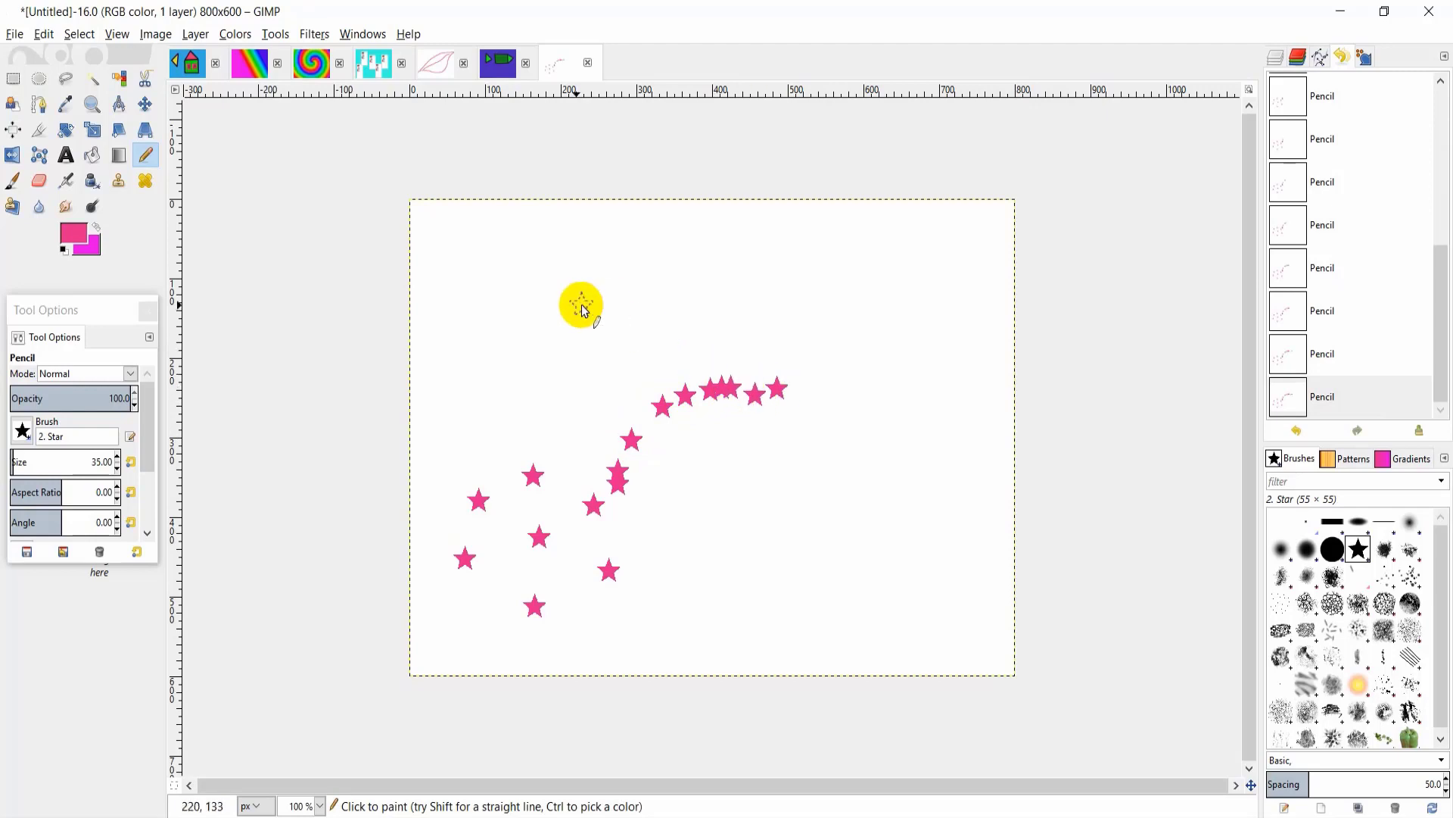